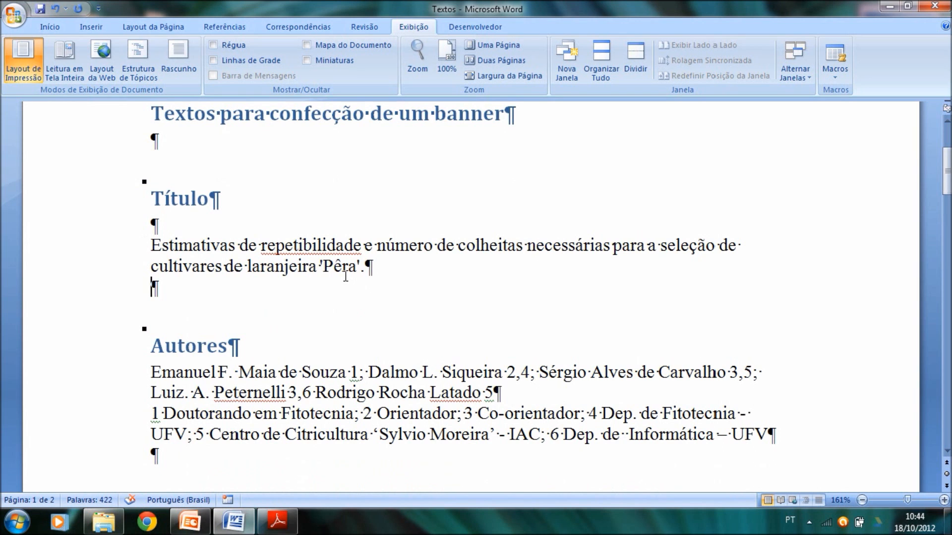
# Review the title, authors and Introdução sections of the banner text document.
pyautogui.scroll(-2, 416, 282)
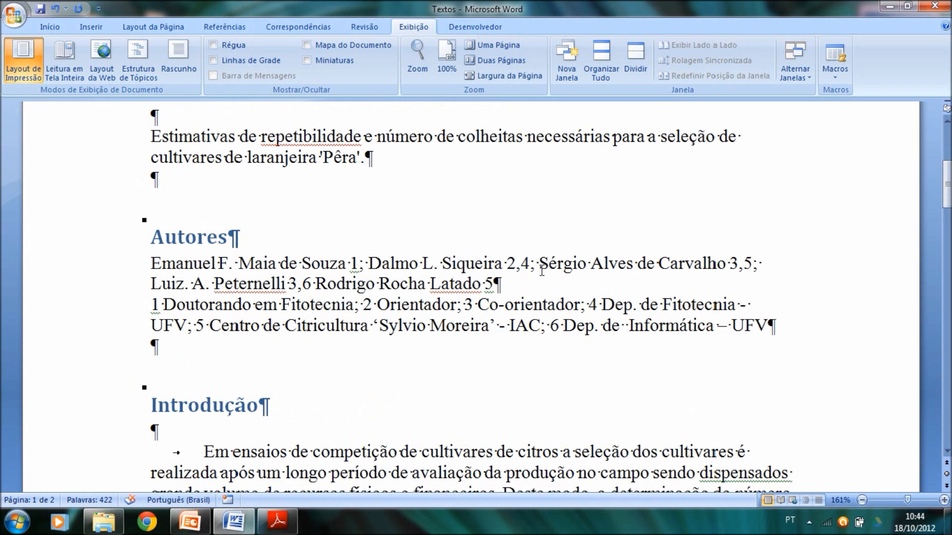
pyautogui.moveTo(150, 304); pyautogui.dragTo(761, 333)
pyautogui.click(666, 353)
pyautogui.scroll(-4, 415, 296)
pyautogui.scroll(2, 419, 304)
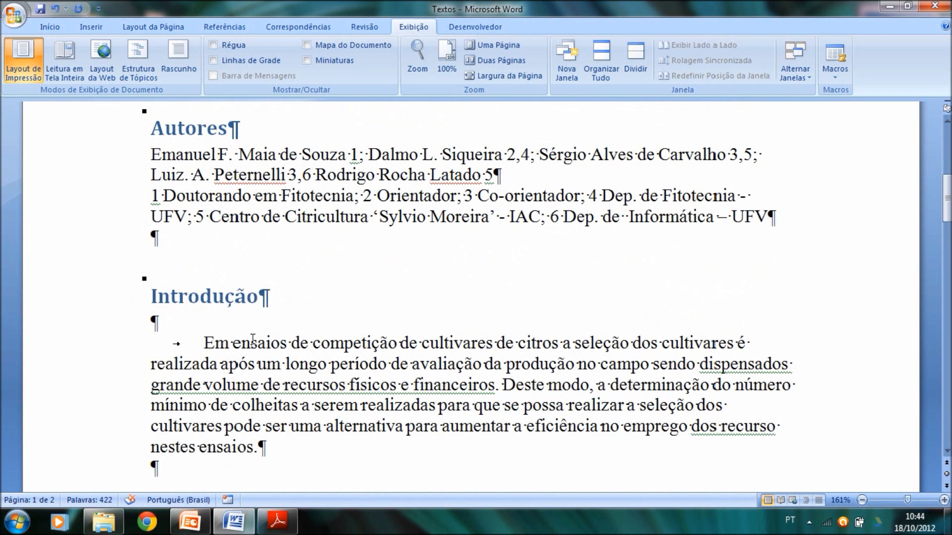
pyautogui.moveTo(252, 339); pyautogui.dragTo(272, 384)
pyautogui.click(300, 386)
pyautogui.scroll(-5, 302, 385)
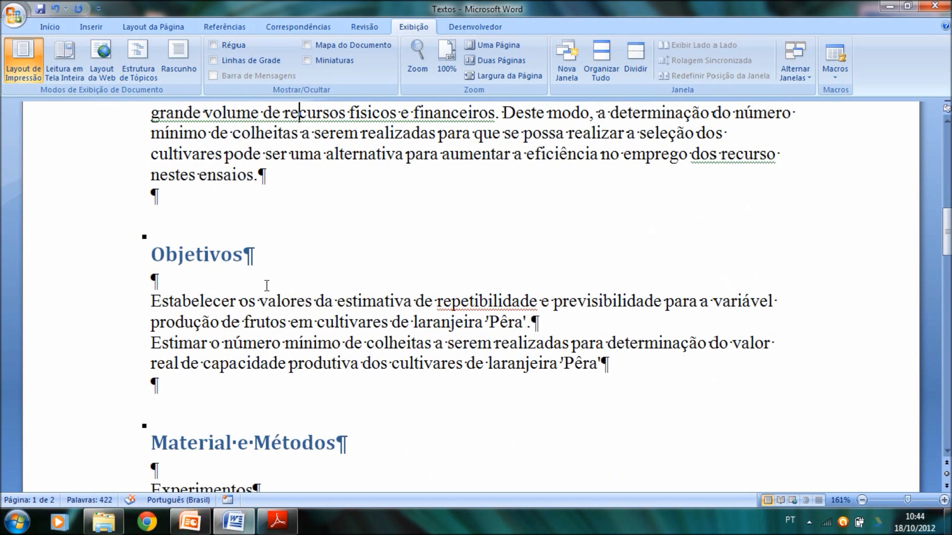
# Review the Objetivos and Material e Métodos sections, including the statistical procedure on the second page.
pyautogui.scroll(-4, 380, 327)
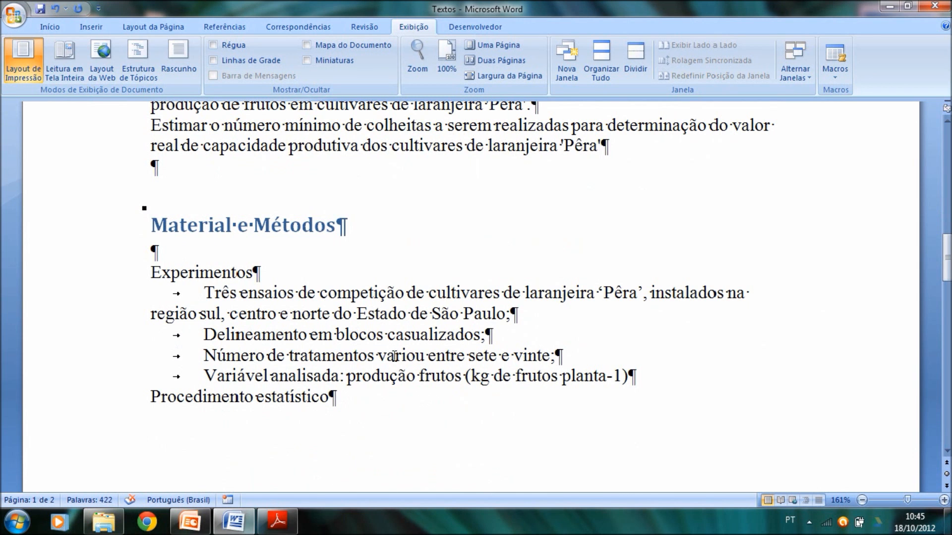
pyautogui.scroll(-5, 394, 356)
pyautogui.scroll(6, 395, 355)
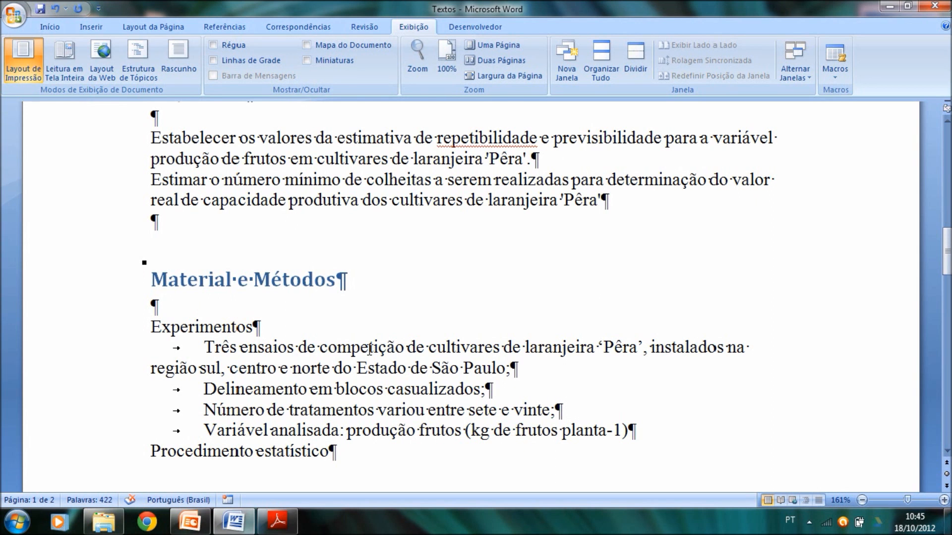
pyautogui.scroll(-1, 370, 349)
pyautogui.scroll(-7, 367, 349)
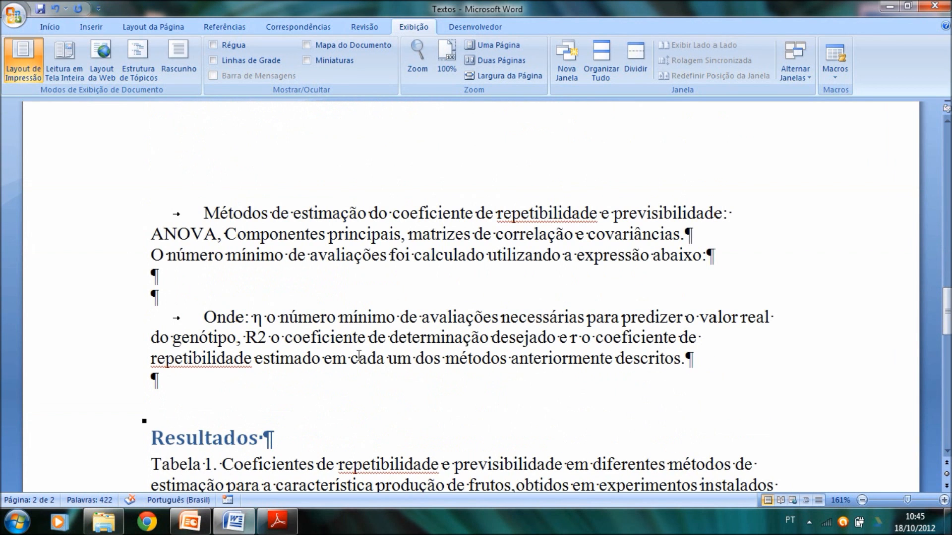
pyautogui.scroll(9, 285, 315)
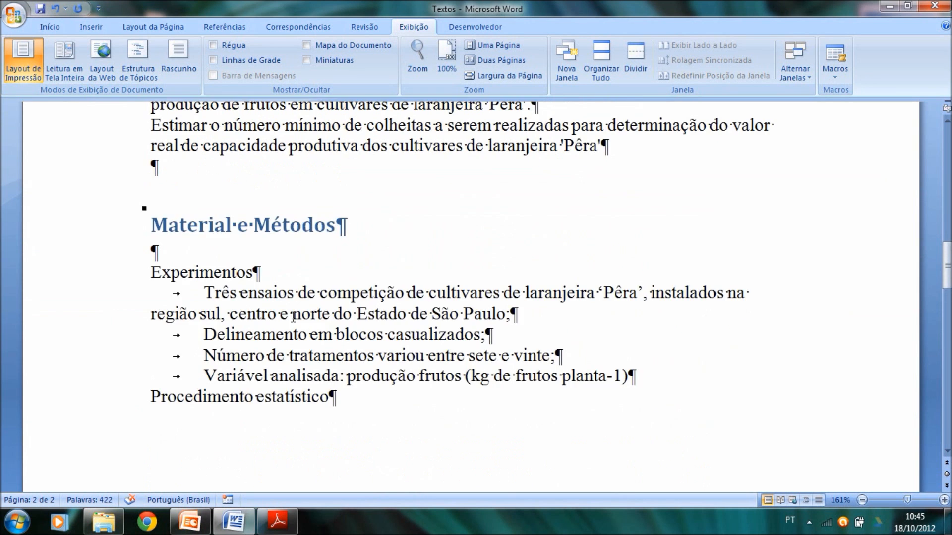
pyautogui.scroll(-2, 286, 316)
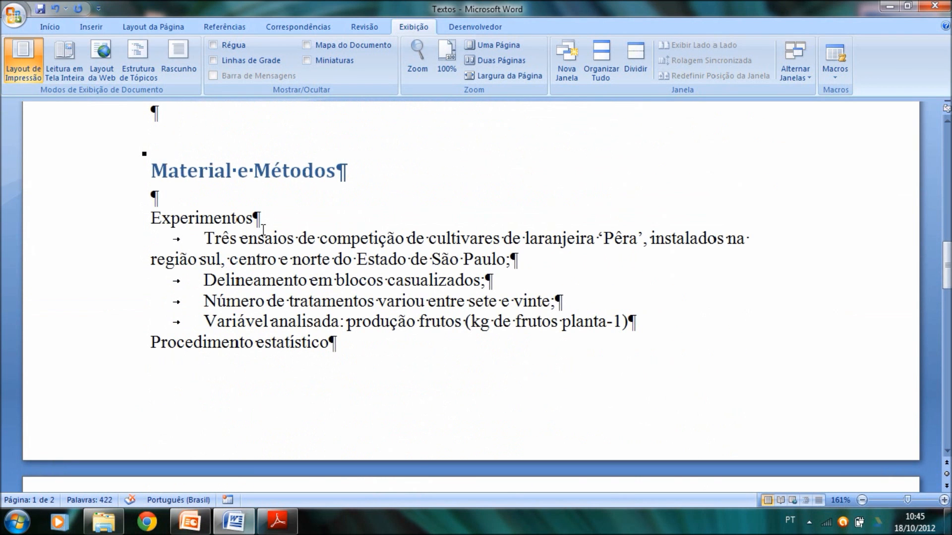
pyautogui.scroll(-8, 282, 353)
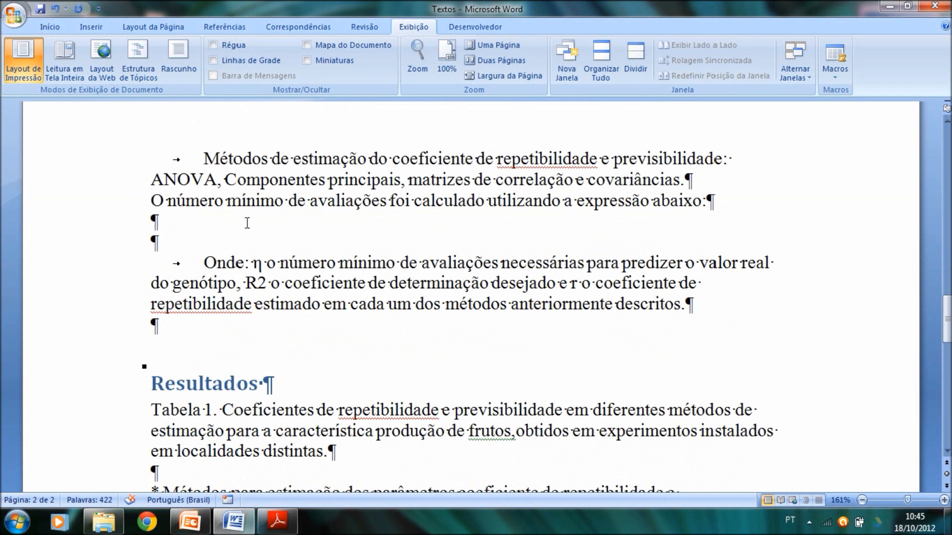
# Add the placeholder "Formula" above the "Onde:" paragraph in Material e Métodos, followed by an empty paragraph.
pyautogui.scroll(2, 217, 245)
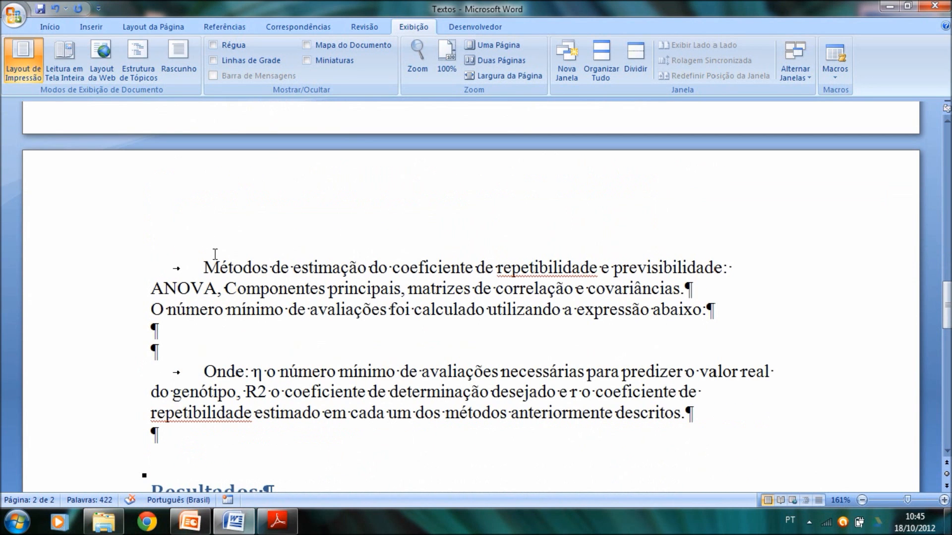
pyautogui.click(223, 349)
pyautogui.write('Formula')
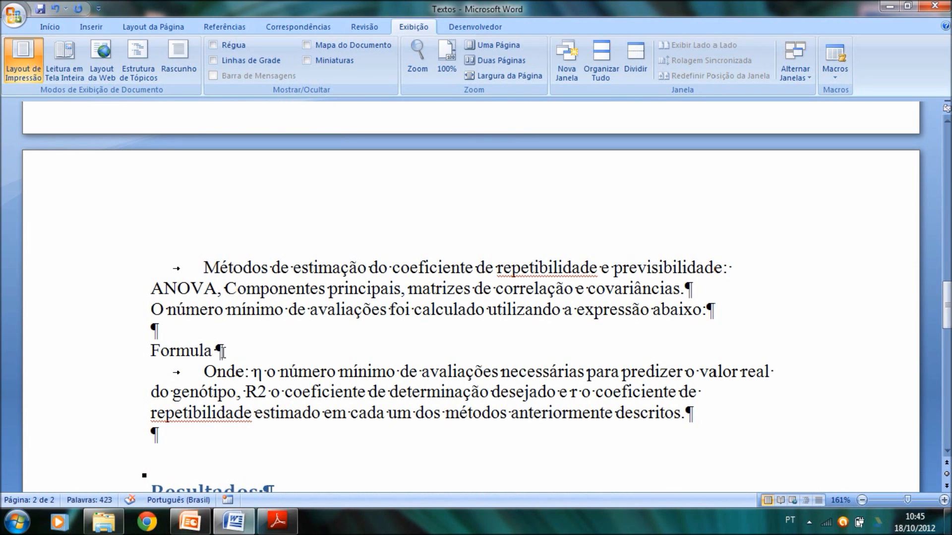
pyautogui.scroll(-3, 259, 380)
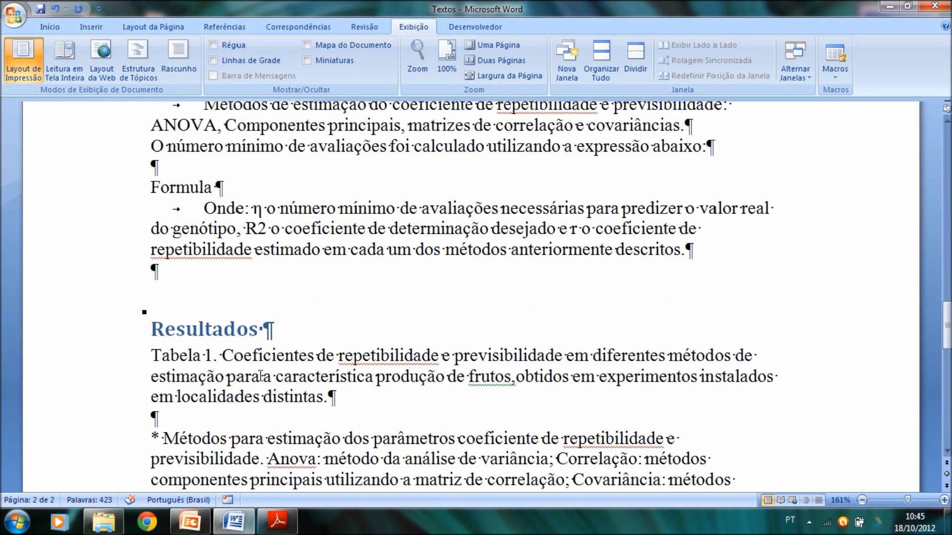
pyautogui.press('Return')
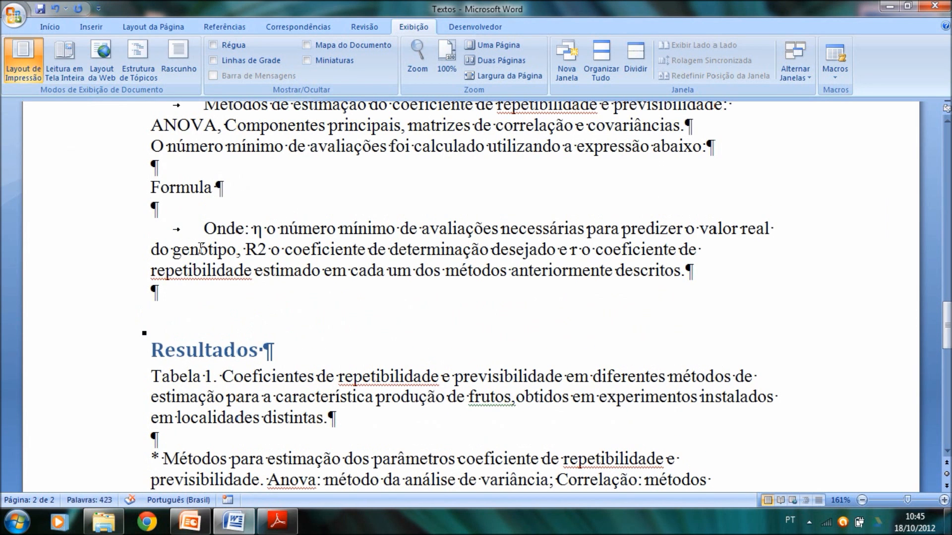
# Insert the missing space between "frutos," and "obtidos" in the Tabela 1 caption under Resultados.
pyautogui.moveTo(203, 228); pyautogui.dragTo(647, 257)
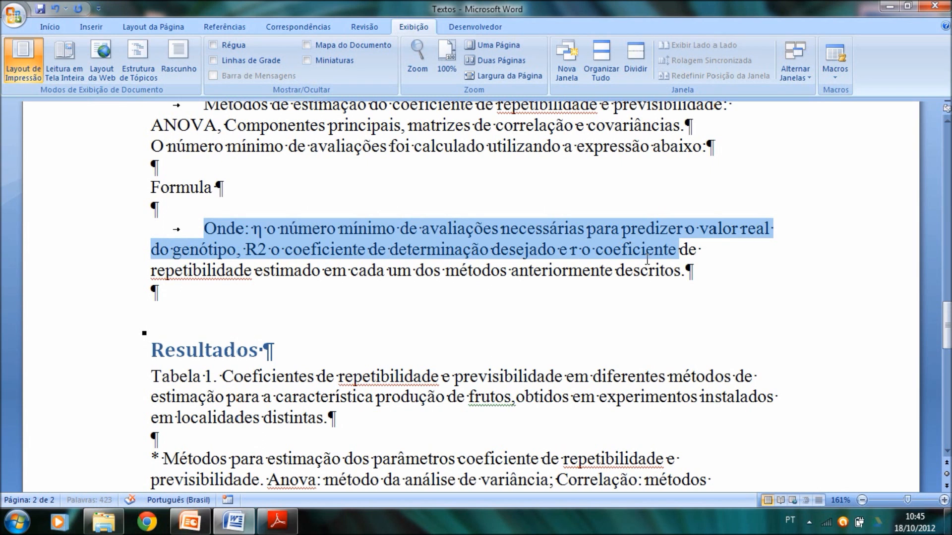
pyautogui.click(366, 268)
pyautogui.scroll(-3, 322, 275)
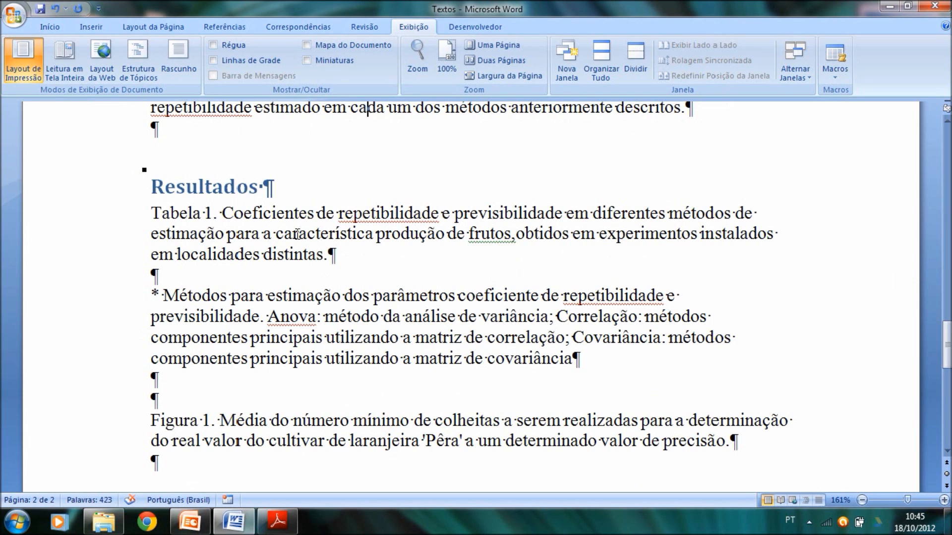
pyautogui.click(151, 213)
pyautogui.click(517, 234)
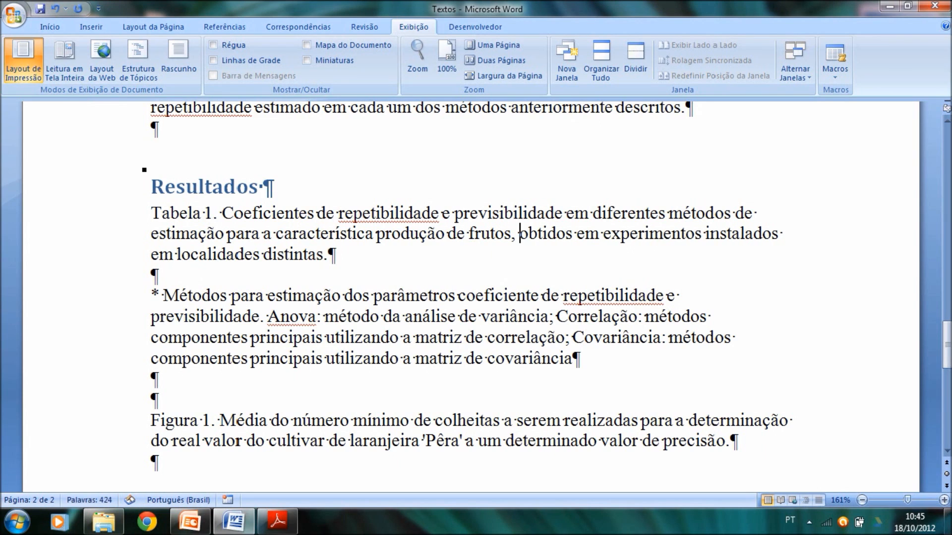
pyautogui.hotkey('shift', 'Right')
pyautogui.click(472, 276)
# Review the table footnote, the Figura 1 caption and the Conclusões section.
pyautogui.scroll(-4, 360, 263)
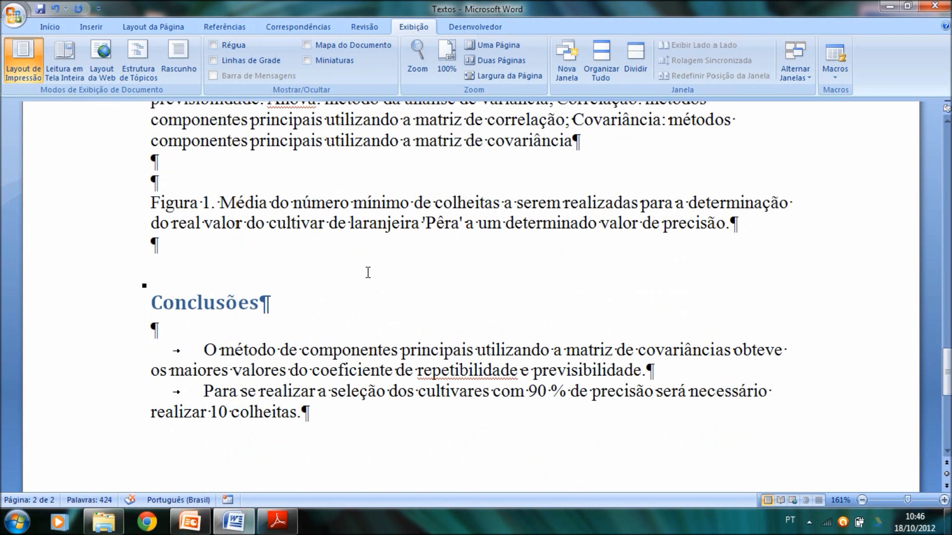
pyautogui.scroll(-1, 367, 273)
pyautogui.scroll(6, 353, 279)
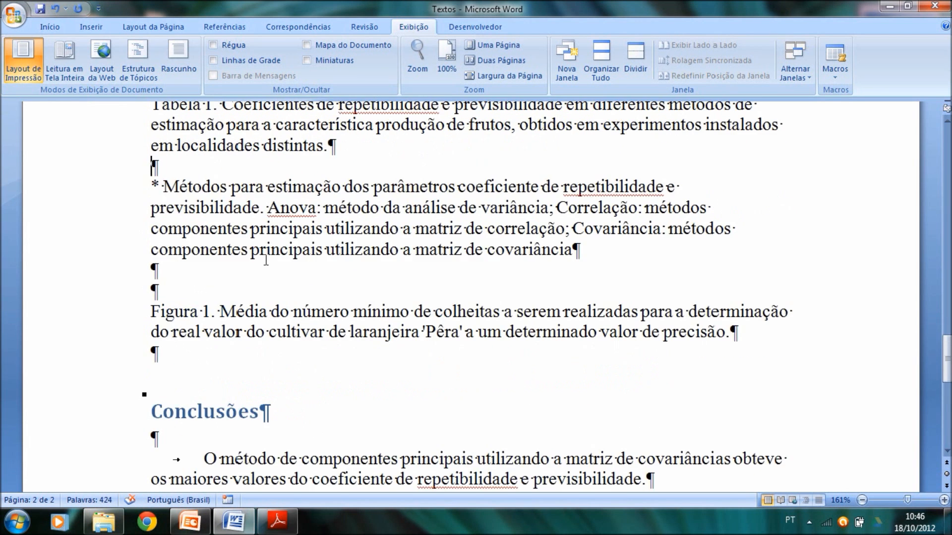
pyautogui.scroll(-3, 220, 286)
pyautogui.moveTo(152, 186); pyautogui.dragTo(571, 251)
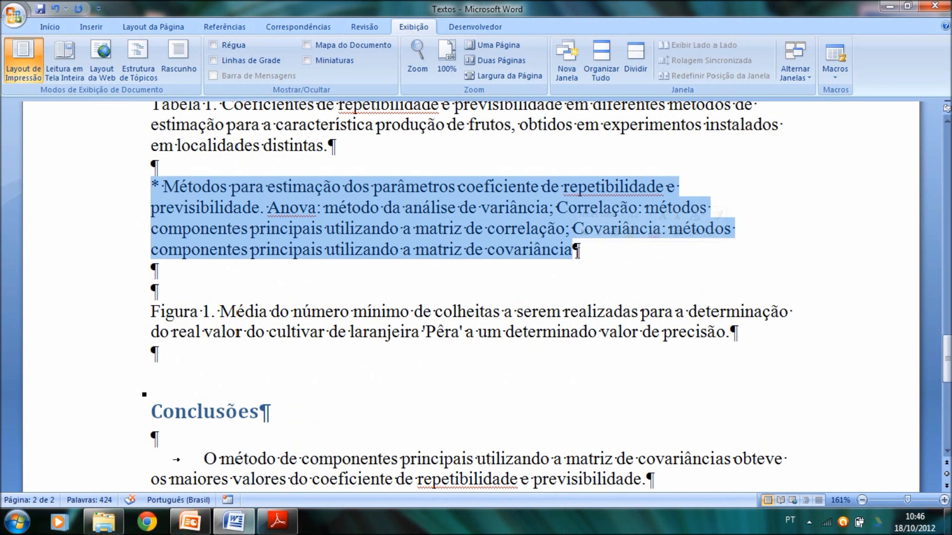
pyautogui.click(199, 313)
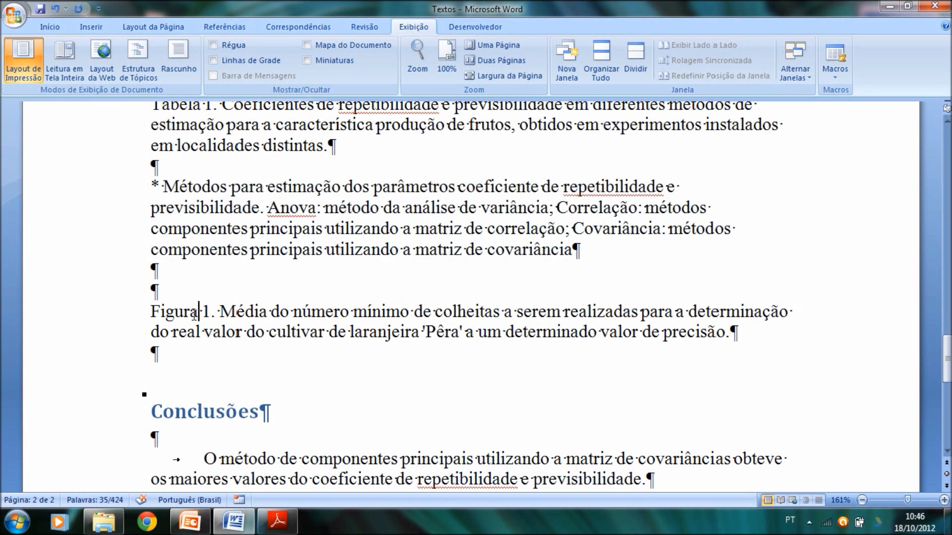
pyautogui.scroll(-2, 543, 342)
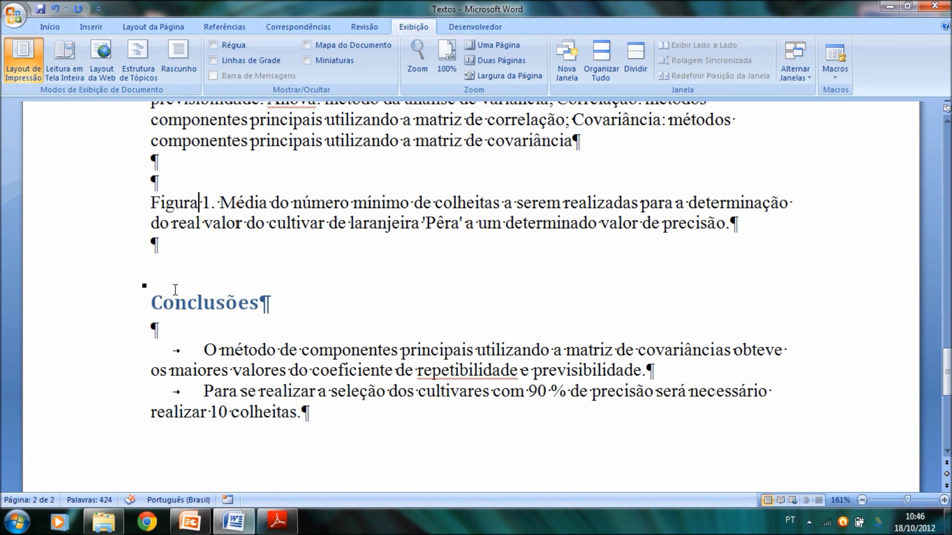
pyautogui.scroll(-3, 264, 374)
pyautogui.click(157, 324)
pyautogui.click(336, 276)
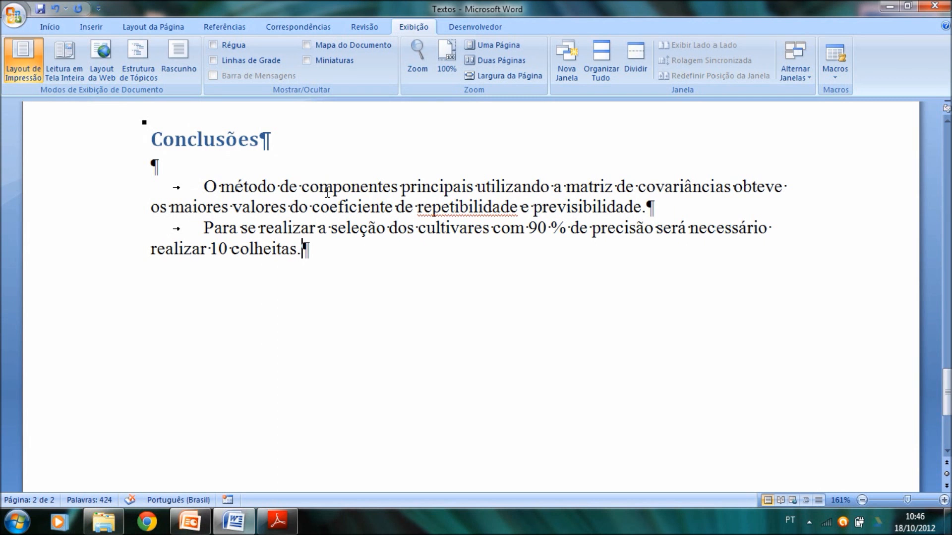
# Go back over the whole banner text, from the title through Material e Métodos.
pyautogui.scroll(10, 290, 279)
pyautogui.scroll(10, 285, 281)
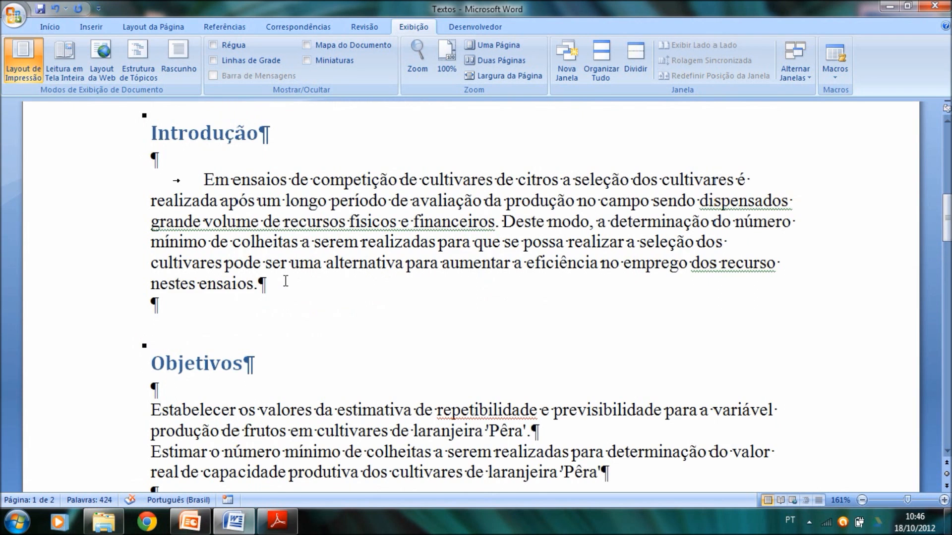
pyautogui.scroll(4, 285, 281)
pyautogui.scroll(6, 285, 280)
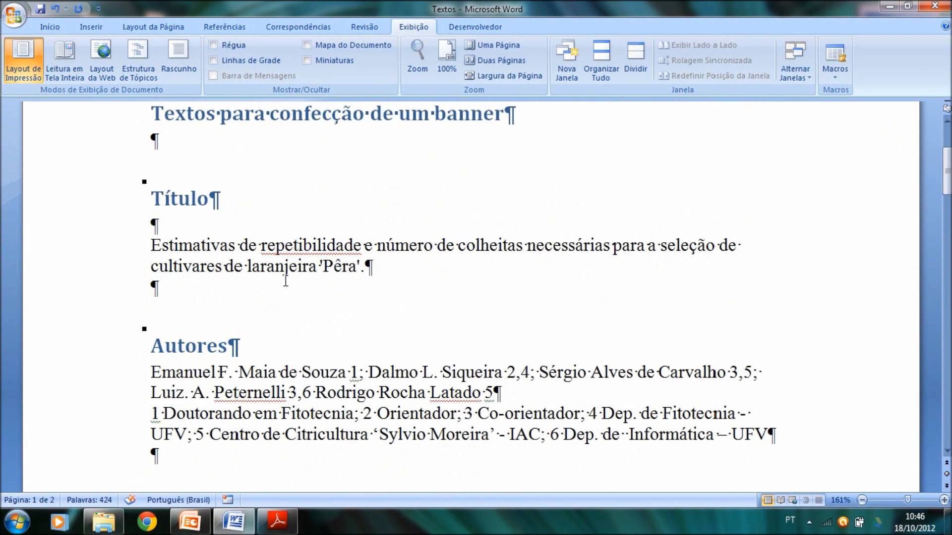
pyautogui.scroll(-3, 288, 289)
pyautogui.scroll(-12, 287, 289)
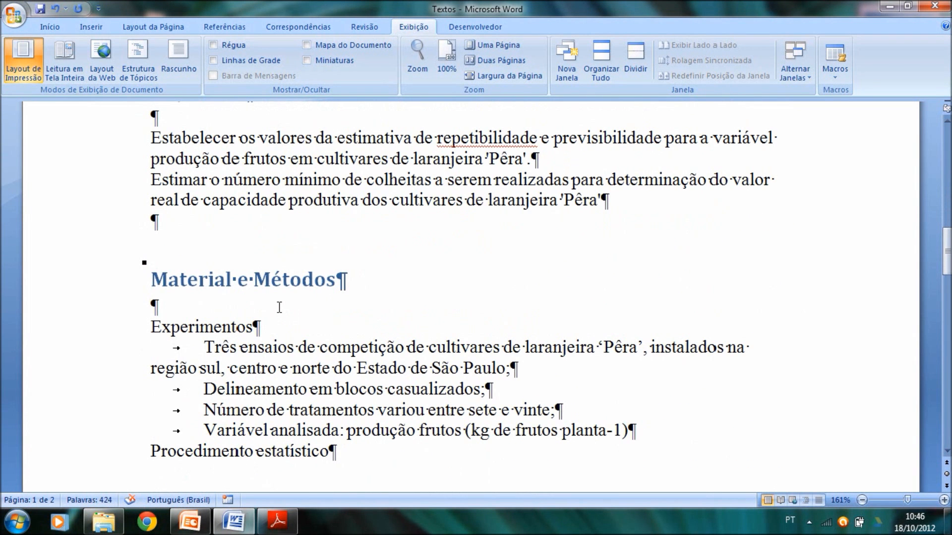
pyautogui.scroll(-5, 279, 307)
pyautogui.scroll(10, 278, 311)
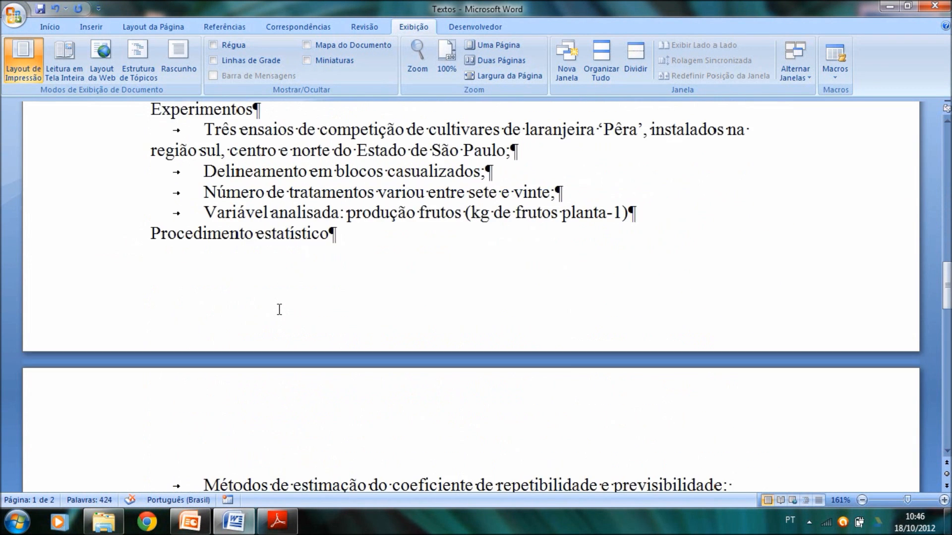
# Switch to PowerPoint and close the finished poster presentation.
pyautogui.click(190, 522)
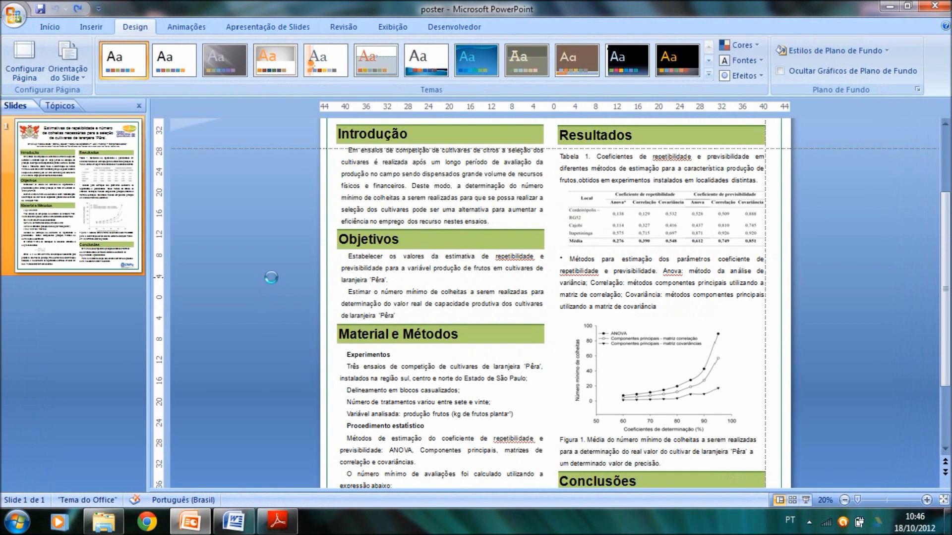
pyautogui.hotkey('ctrl', 'w')
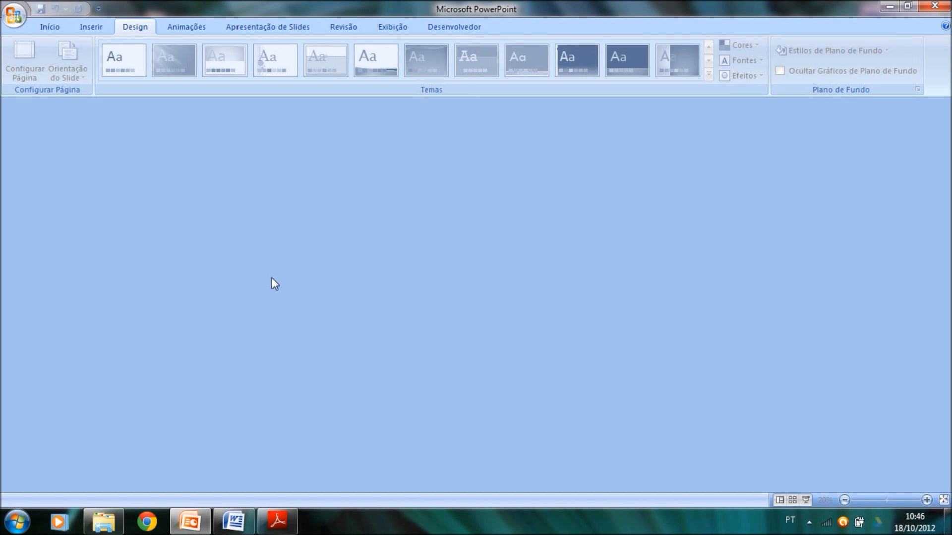
pyautogui.click(53, 28)
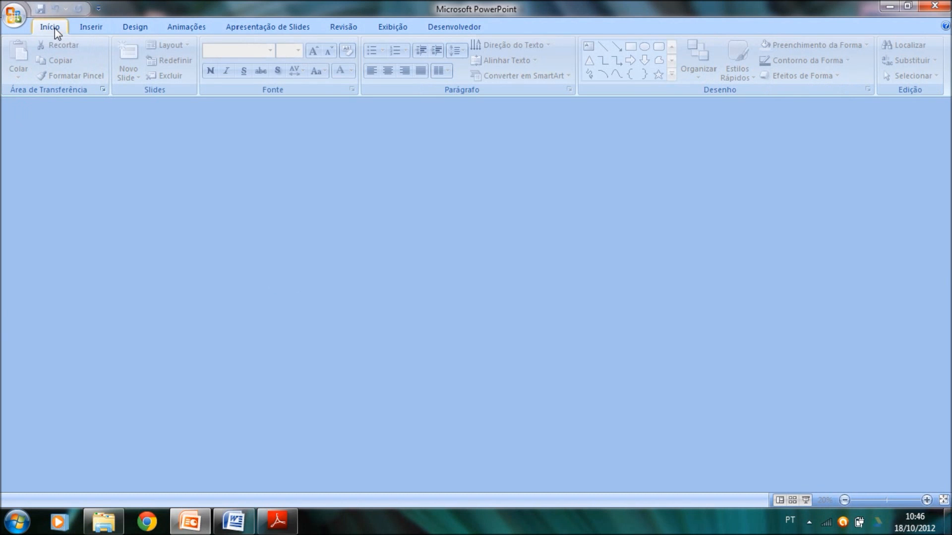
pyautogui.click(11, 14)
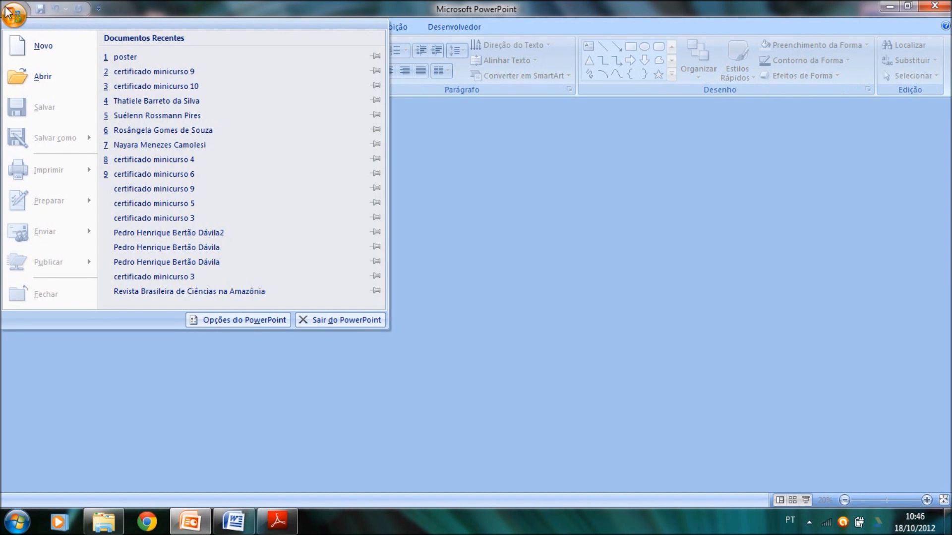
pyautogui.click(668, 264)
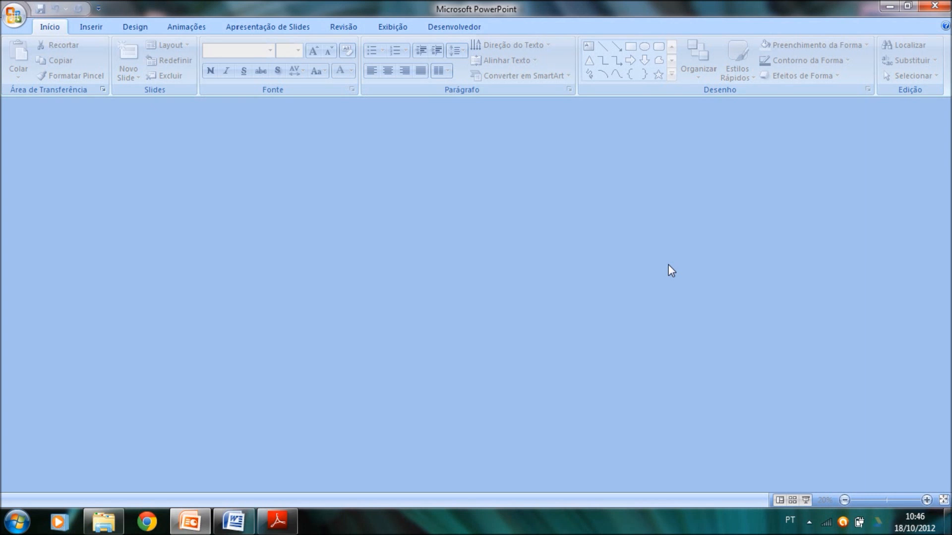
# Create a new blank presentation and change its slide to the blank layout without placeholders.
pyautogui.click(14, 17)
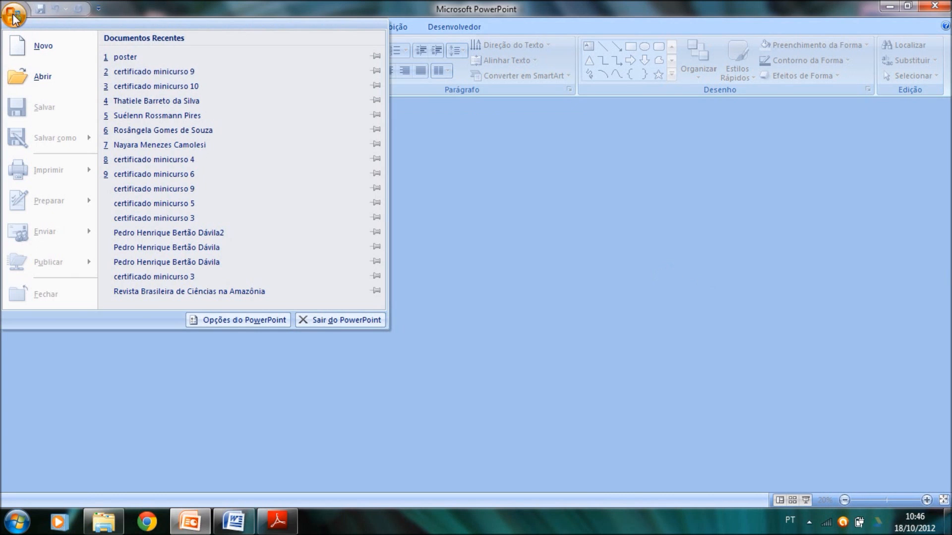
pyautogui.click(30, 53)
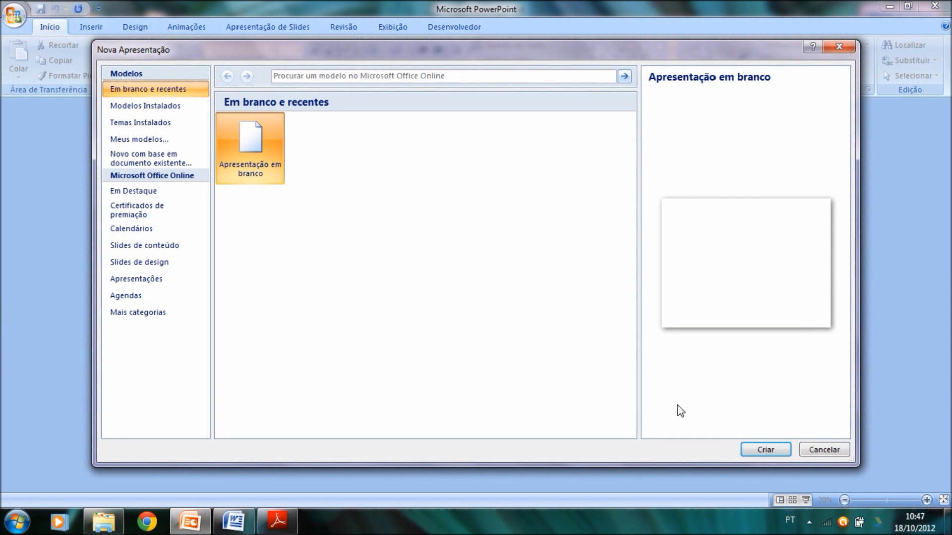
pyautogui.click(754, 444)
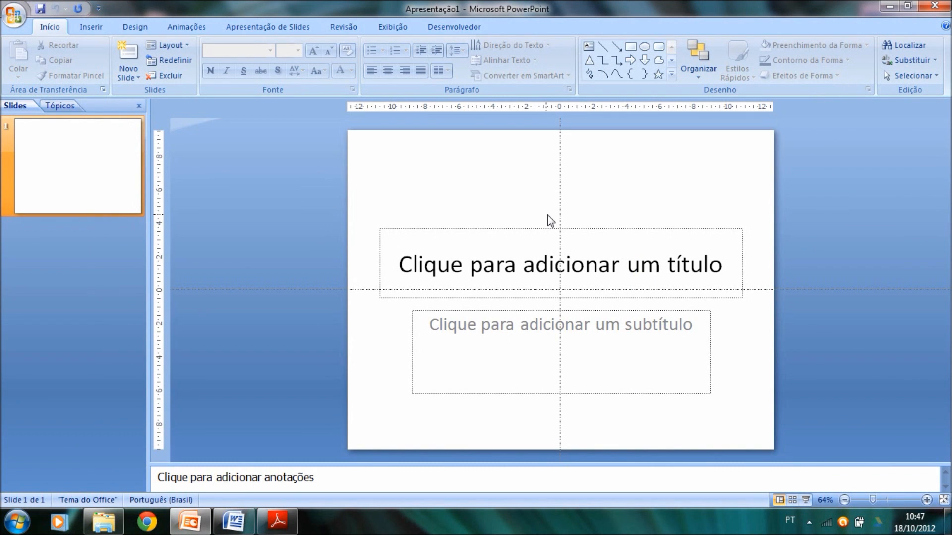
pyautogui.click(172, 47)
pyautogui.click(202, 272)
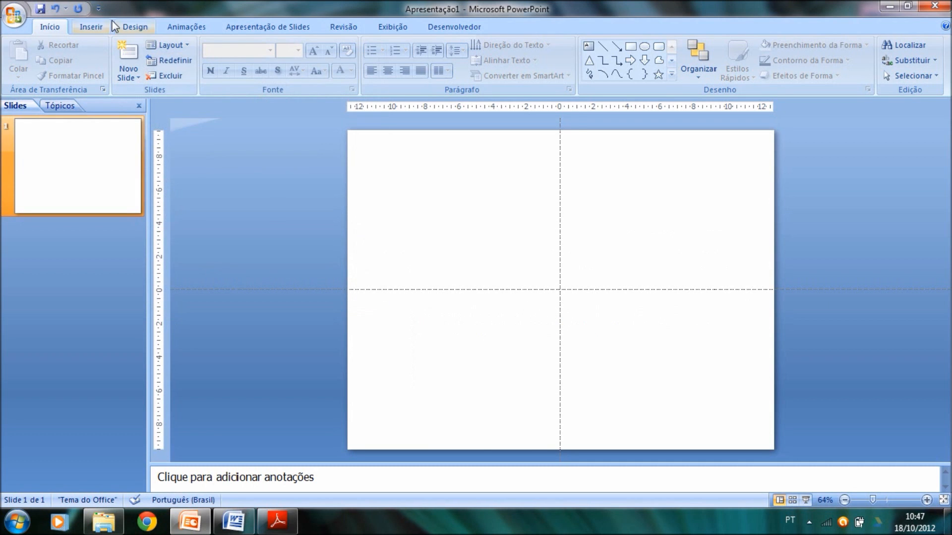
# Set the slide to a custom page size of 90 cm wide by 110 cm high.
pyautogui.click(141, 30)
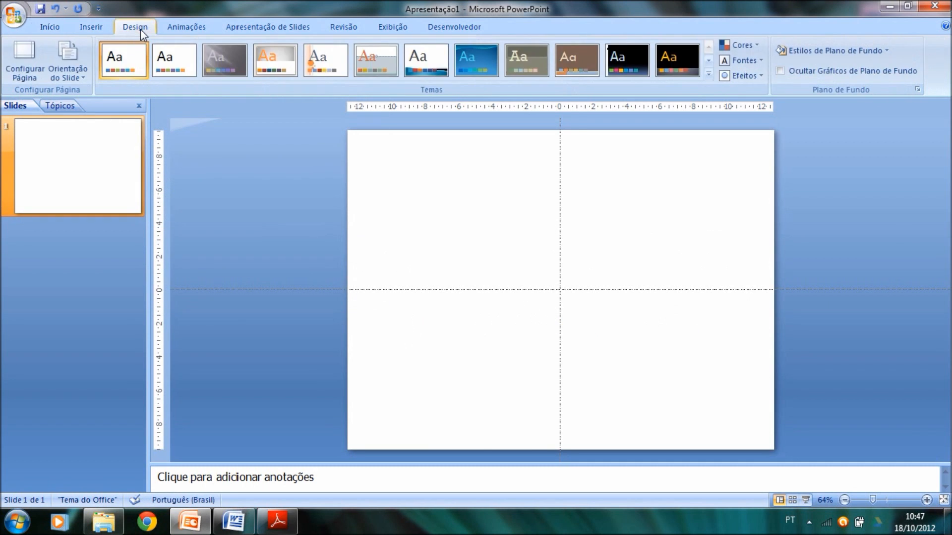
pyautogui.click(18, 72)
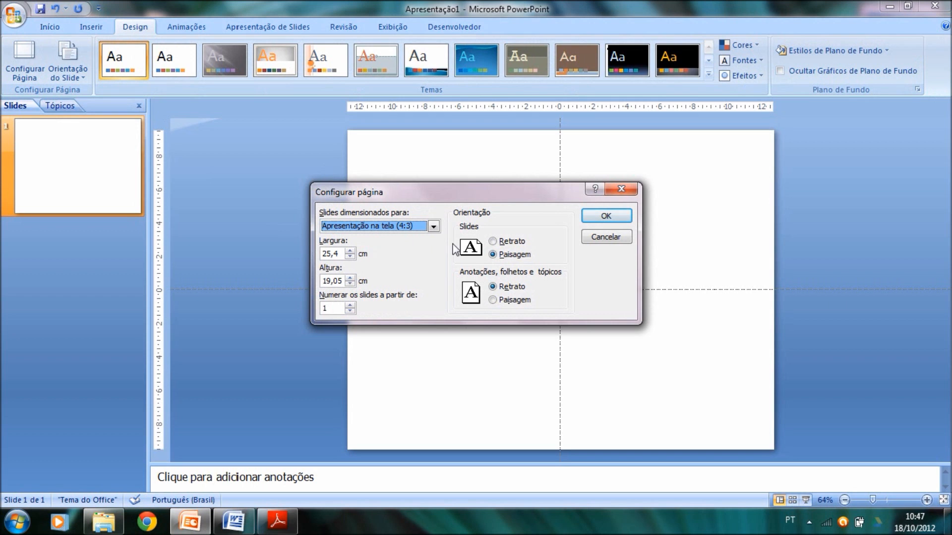
pyautogui.click(433, 227)
pyautogui.moveTo(437, 252); pyautogui.dragTo(435, 276)
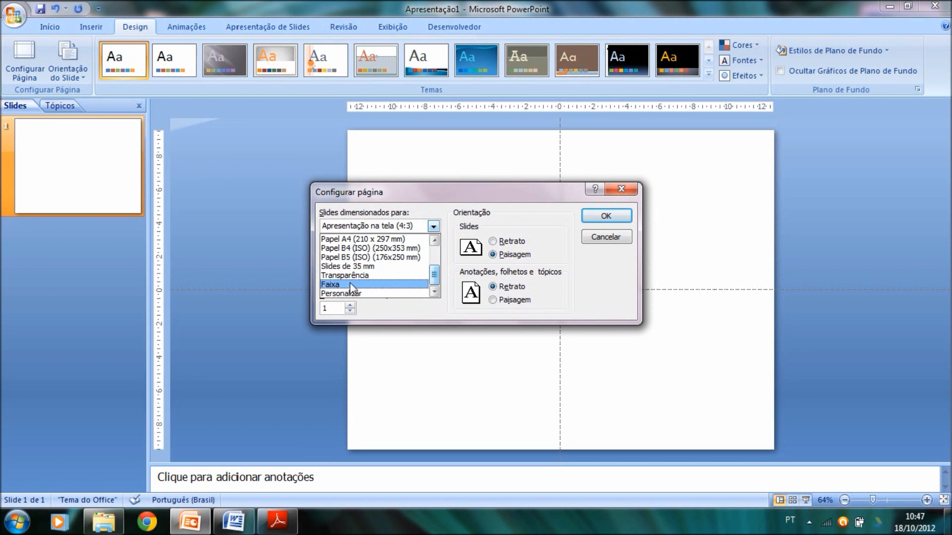
pyautogui.click(357, 294)
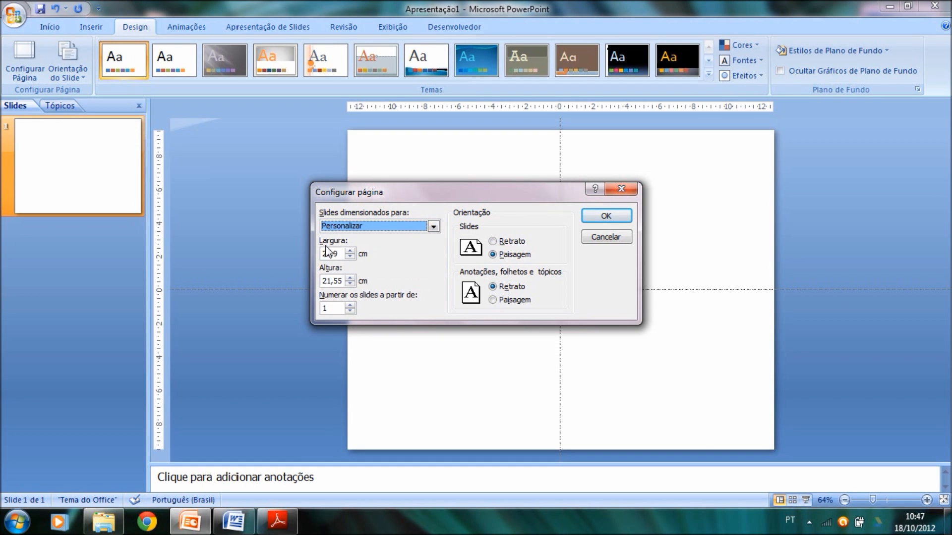
pyautogui.moveTo(339, 254); pyautogui.dragTo(322, 257)
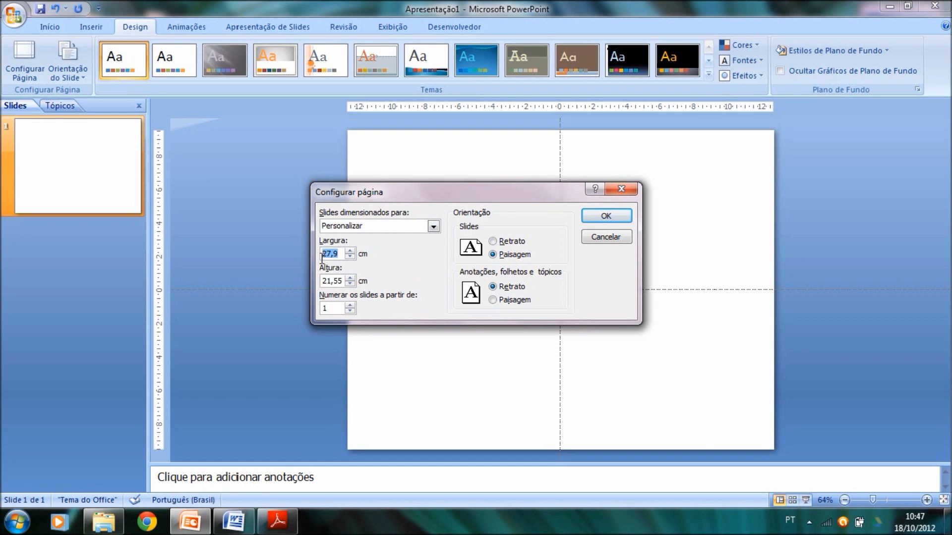
pyautogui.write('90')
pyautogui.moveTo(343, 281); pyautogui.dragTo(321, 283)
pyautogui.write('110')
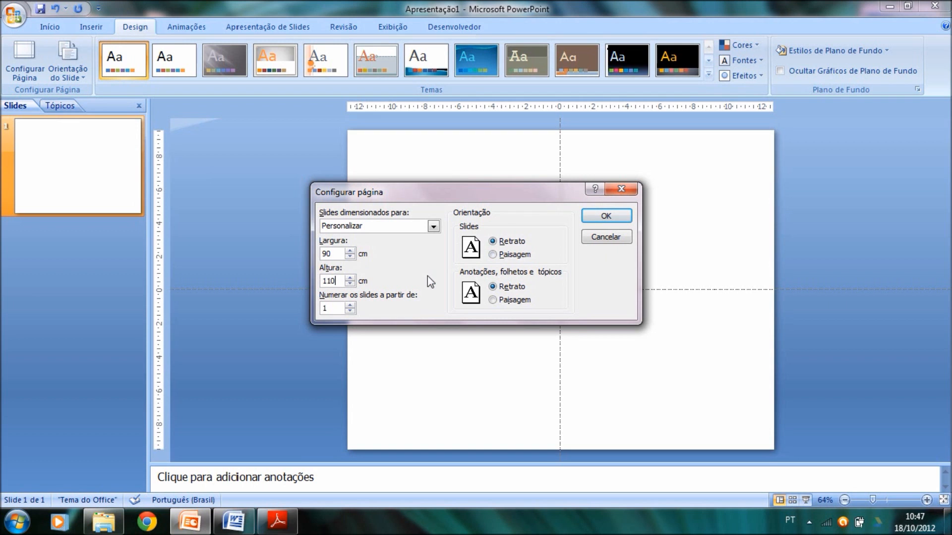
pyautogui.click(605, 217)
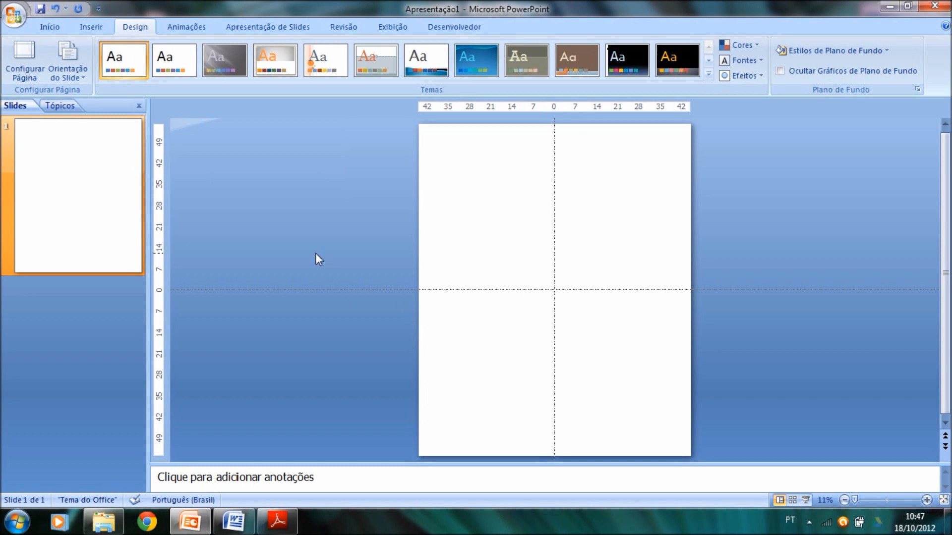
# Draw a rectangle over nearly the whole slide and shrink its width and height to leave room for a margin.
pyautogui.click(50, 27)
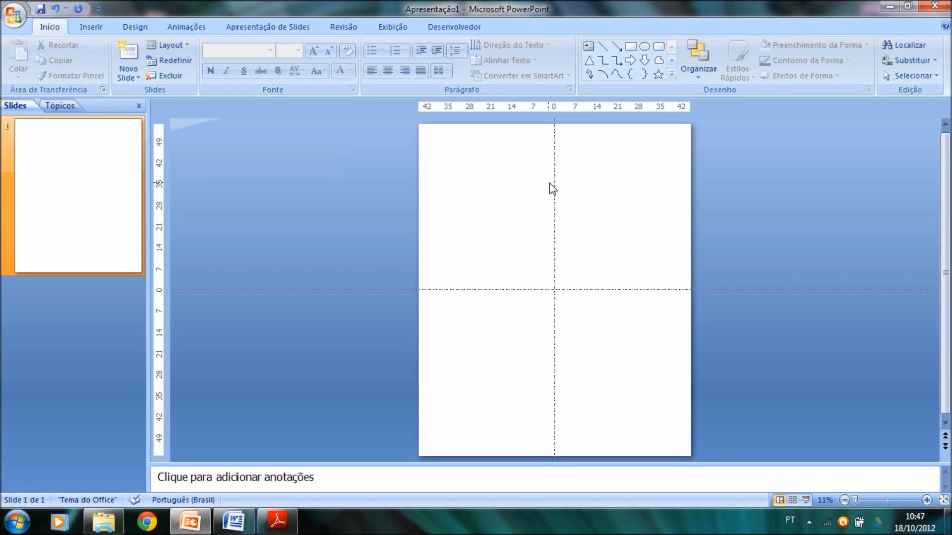
pyautogui.click(630, 46)
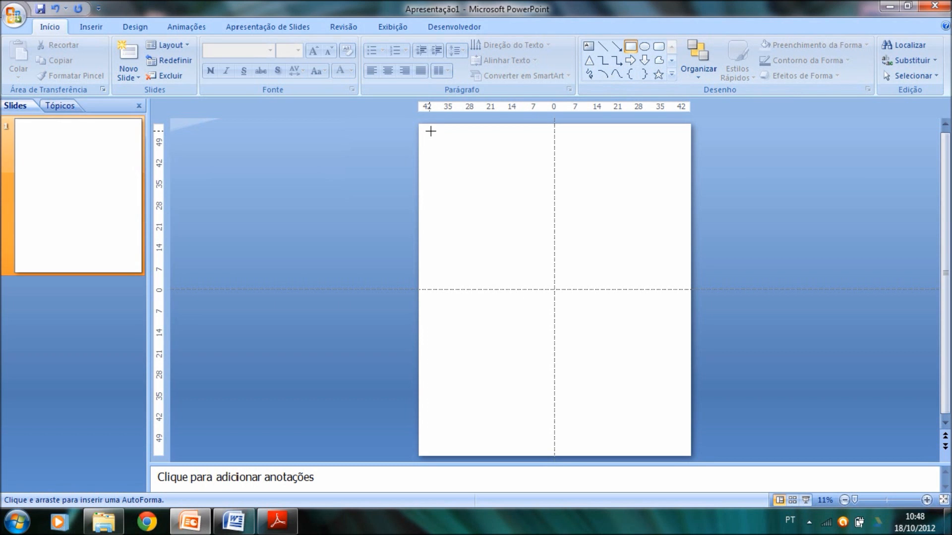
pyautogui.moveTo(863, 474); pyautogui.dragTo(863, 498)
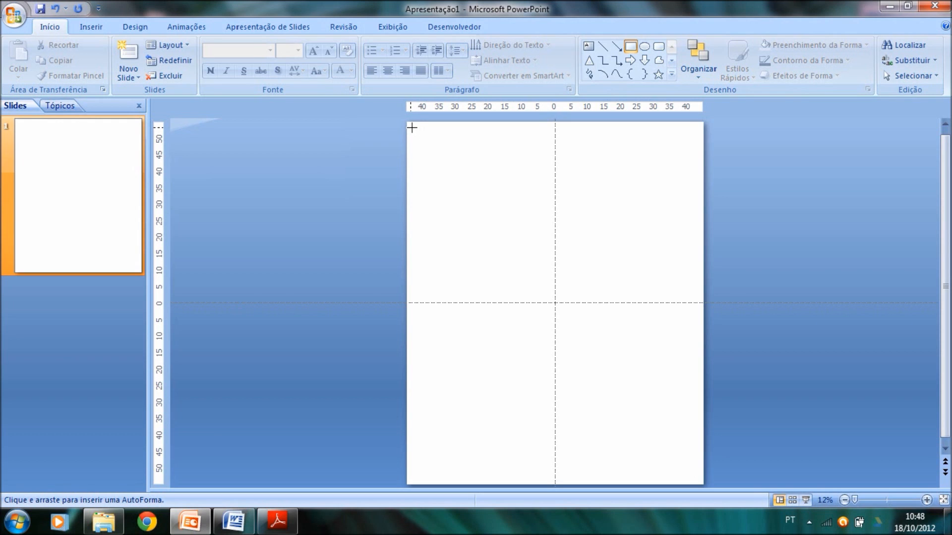
pyautogui.moveTo(411, 127)
pyautogui.mouseDown()
pyautogui.moveTo(601, 404)
pyautogui.moveTo(695, 478)
pyautogui.mouseUp()
pyautogui.moveTo(703, 122); pyautogui.dragTo(696, 127)
pyautogui.moveTo(704, 485); pyautogui.dragTo(692, 474)
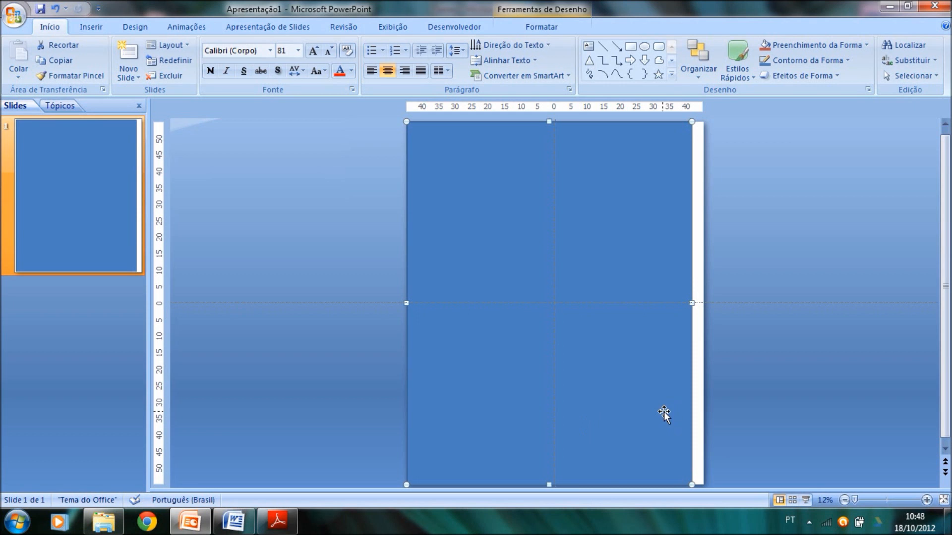
pyautogui.moveTo(548, 484); pyautogui.dragTo(556, 470)
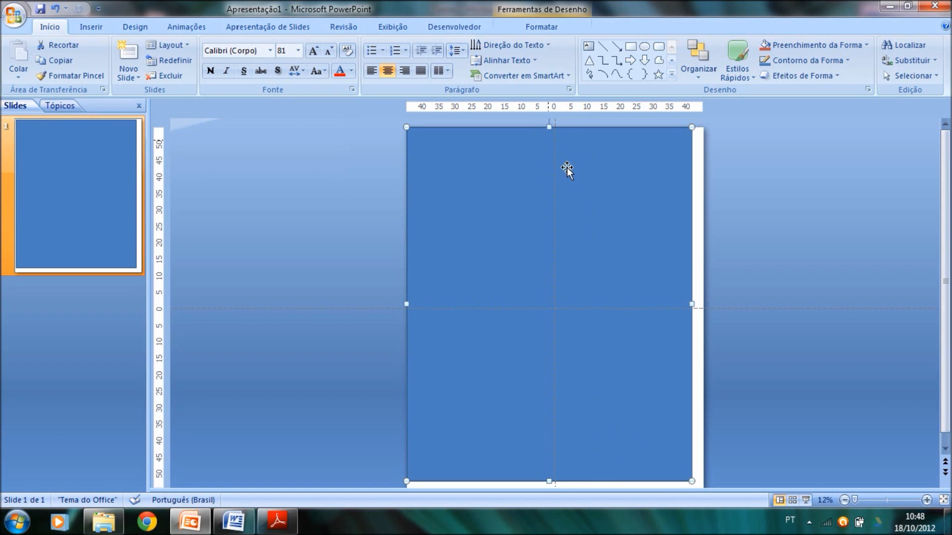
# Nudge the rectangle down and to the right until it is centred on the slide with an even margin around it.
pyautogui.press('Down')
pyautogui.press('Down')
pyautogui.press('Down')
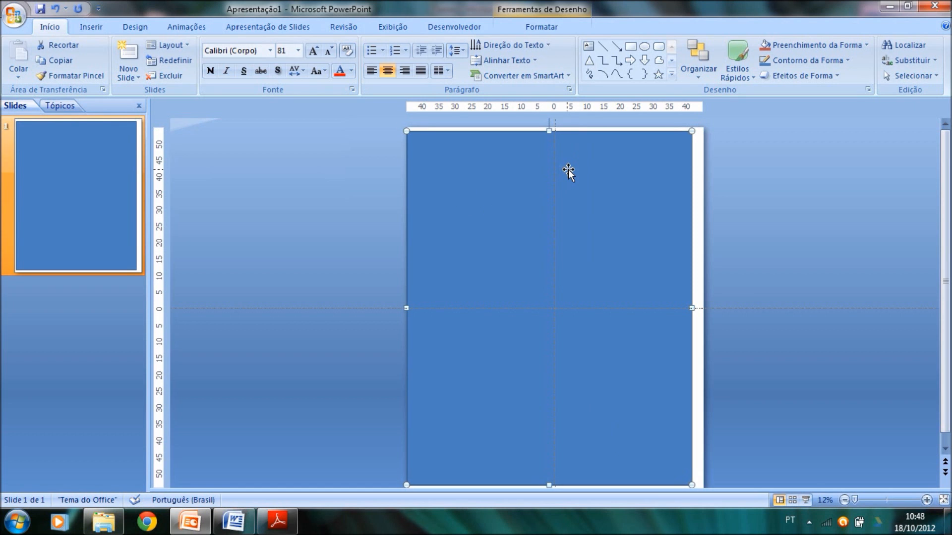
pyautogui.press('Right')
pyautogui.press('Right')
pyautogui.press('Right')
pyautogui.press('Right')
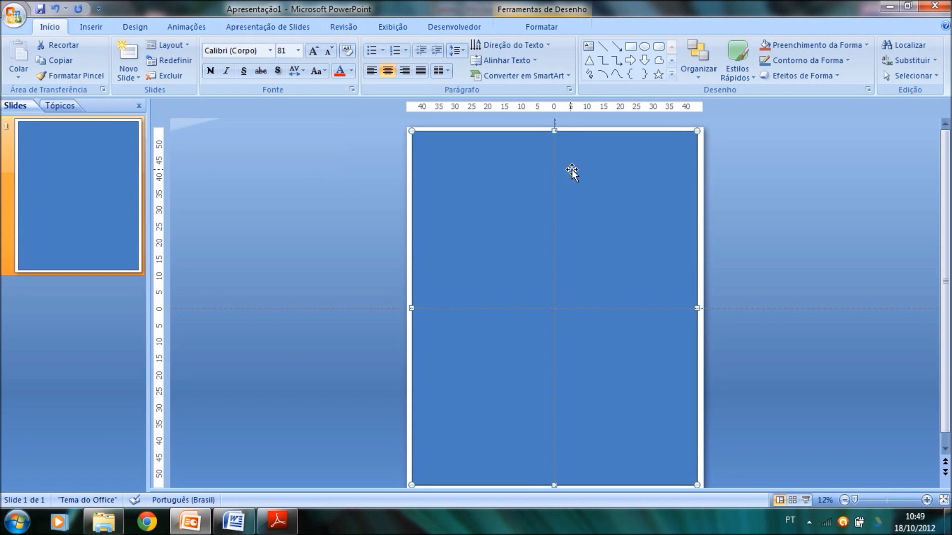
pyautogui.press('Right')
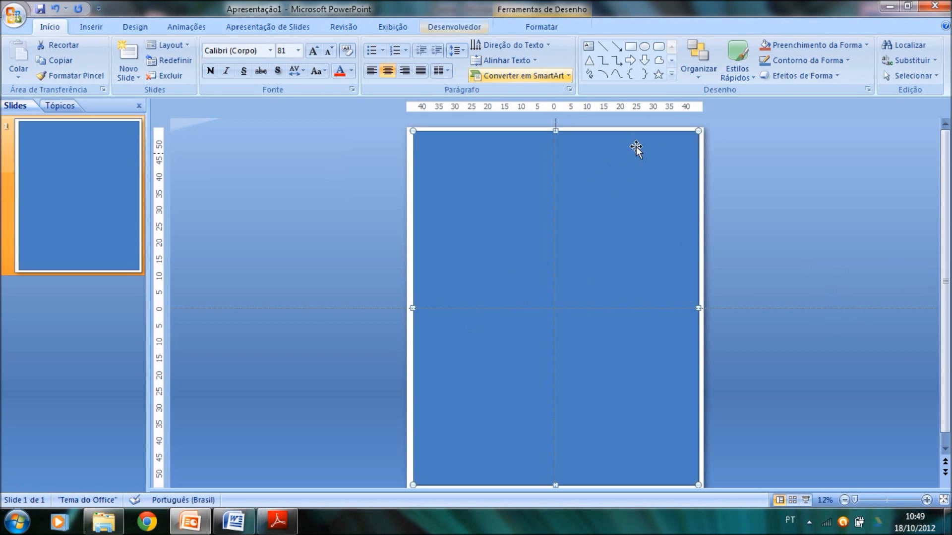
pyautogui.scroll(-1, 655, 167)
pyautogui.scroll(1, 655, 168)
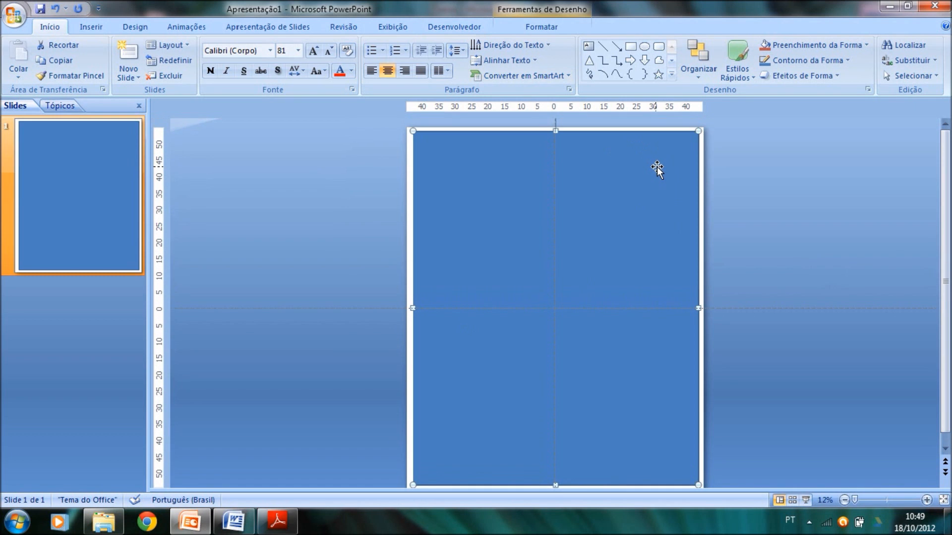
pyautogui.press('Down')
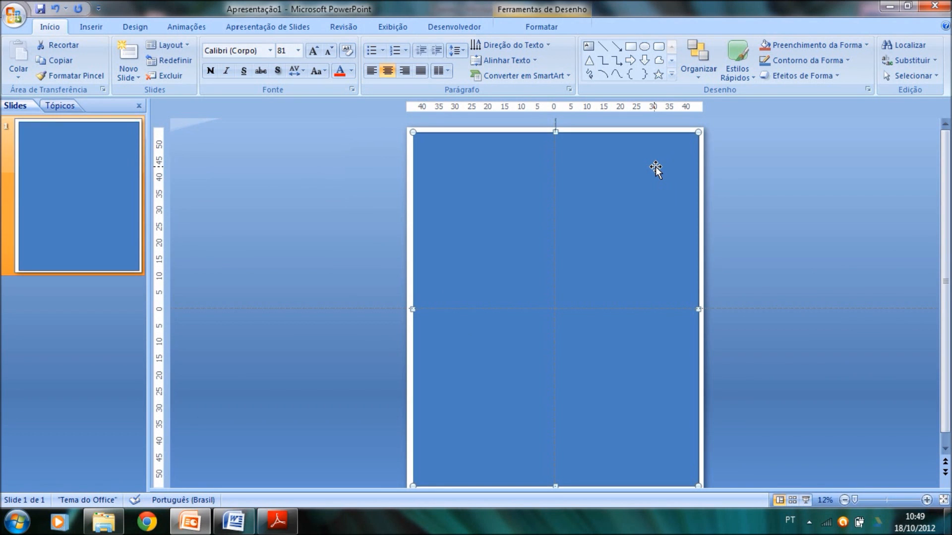
pyautogui.press('Up')
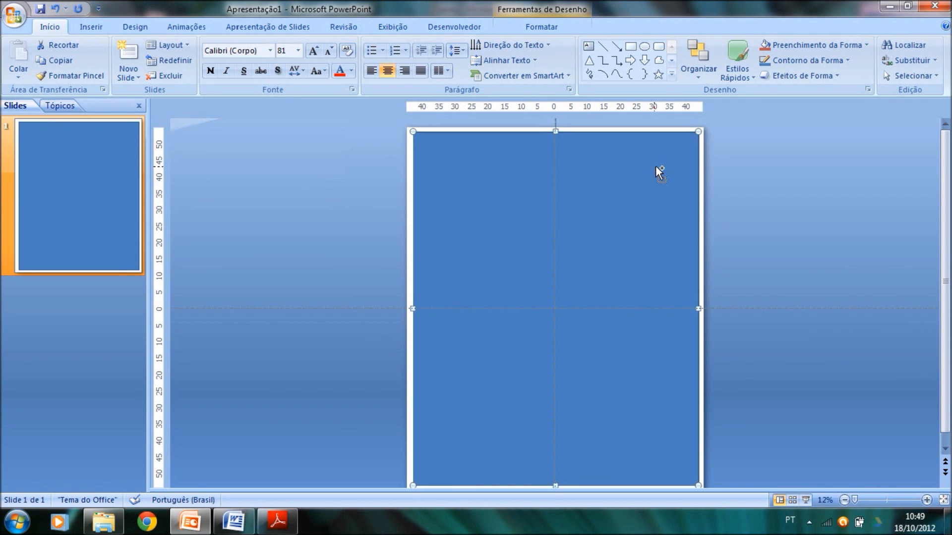
pyautogui.press('Down')
pyautogui.press('Up')
pyautogui.press('Left')
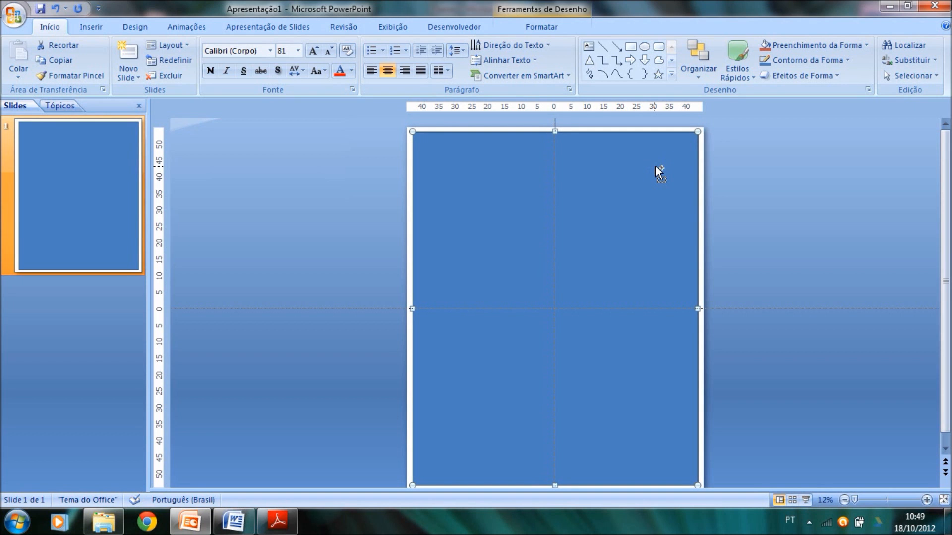
pyautogui.press('Right')
pyautogui.press('Right')
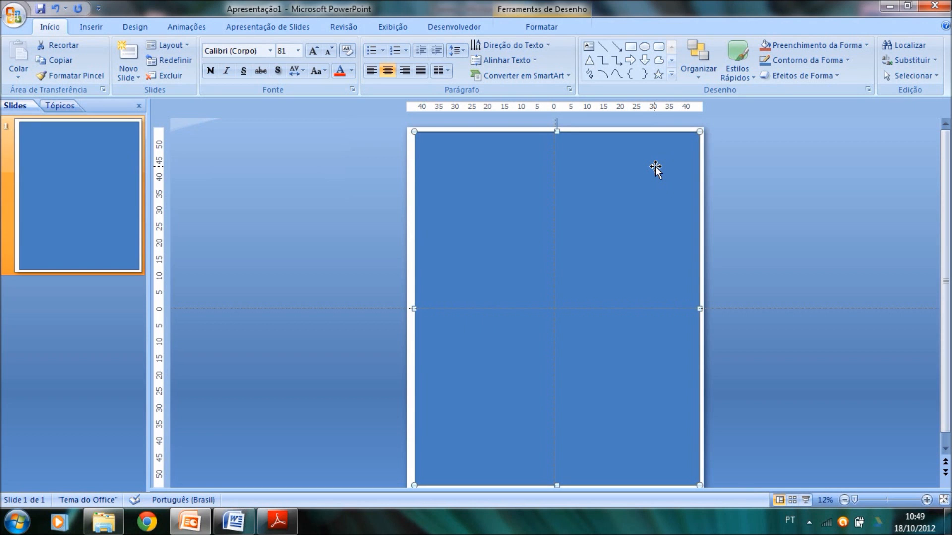
pyautogui.press('Left')
pyautogui.press('Left')
pyautogui.press('Left')
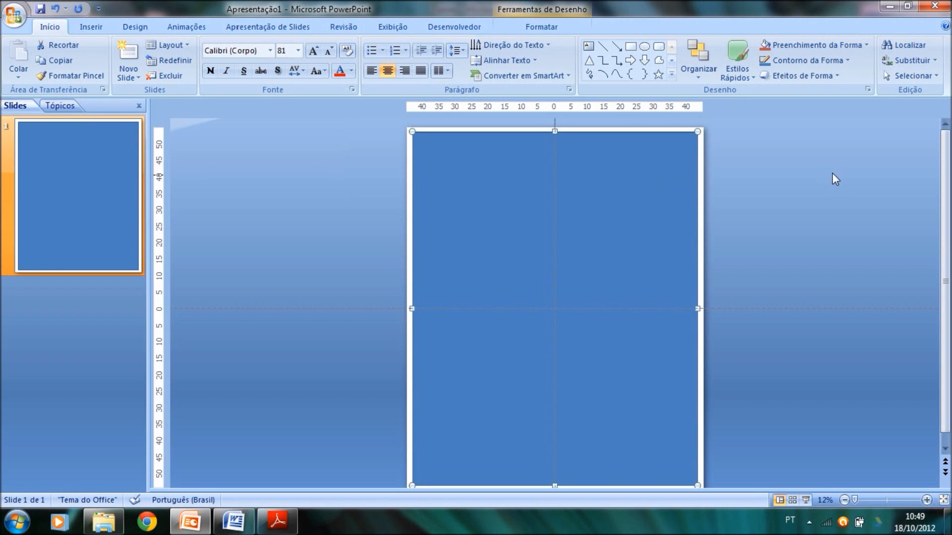
pyautogui.click(824, 191)
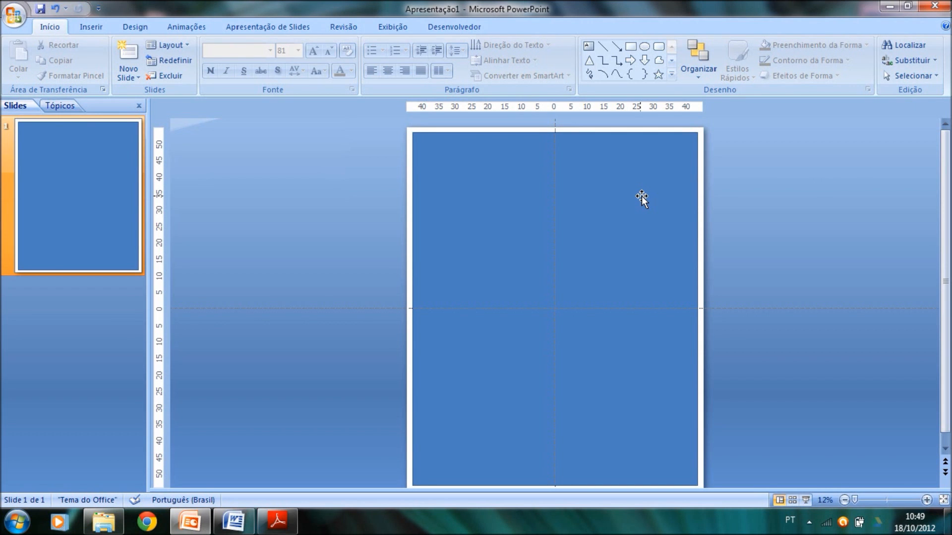
# Format the rectangle with no fill, after trying a picture or texture fill on it.
pyautogui.rightClick(494, 201)
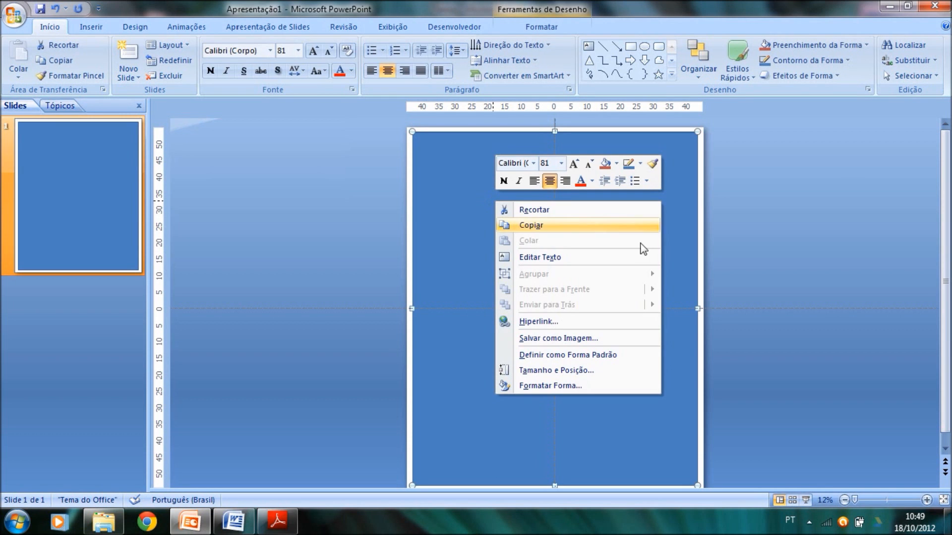
pyautogui.click(545, 385)
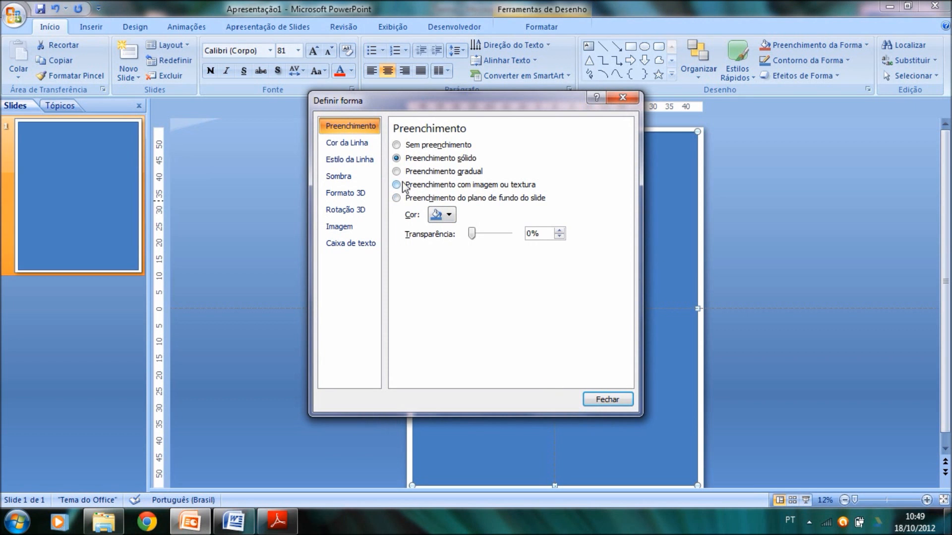
pyautogui.click(396, 145)
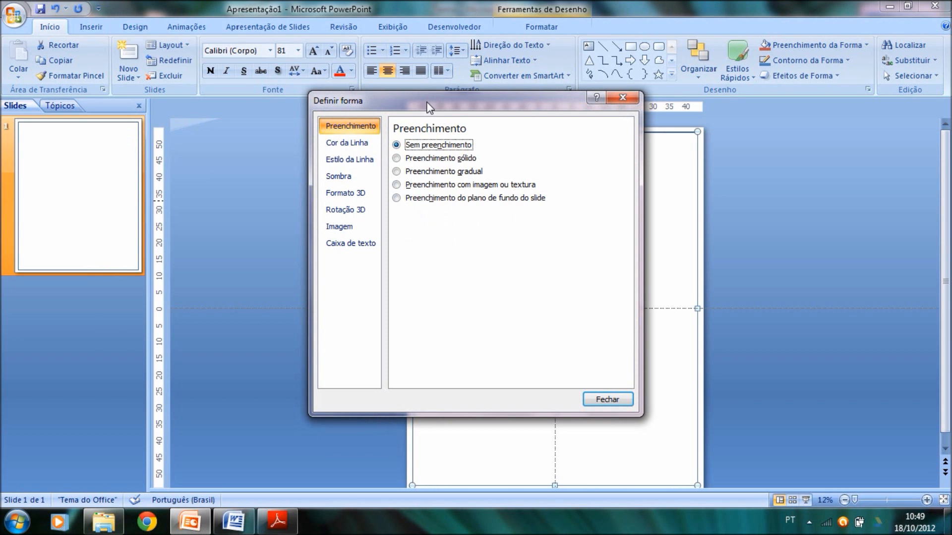
pyautogui.moveTo(427, 102); pyautogui.dragTo(147, 101)
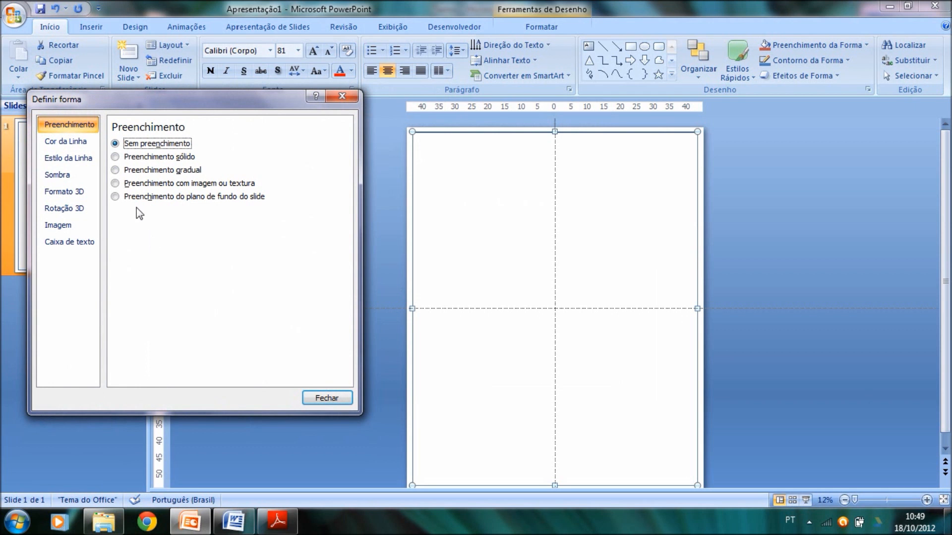
pyautogui.click(148, 184)
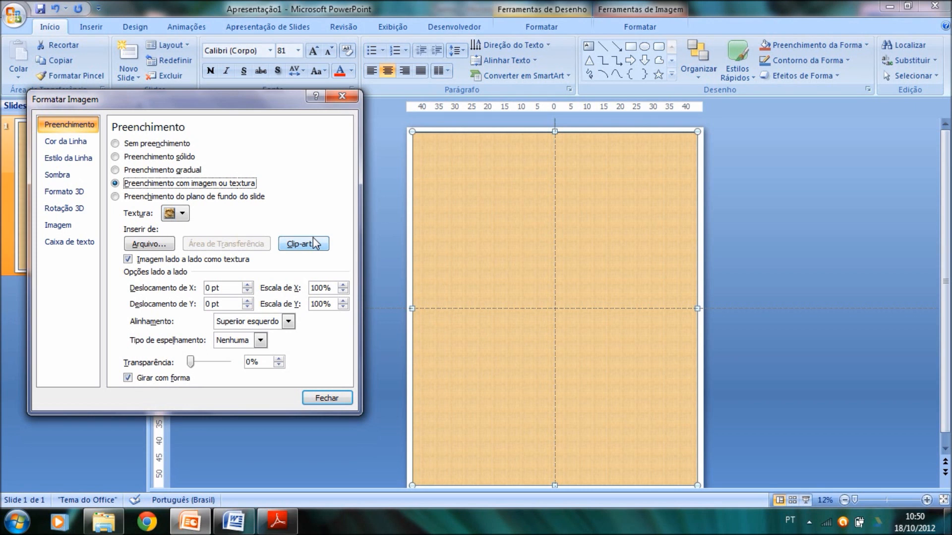
pyautogui.click(152, 143)
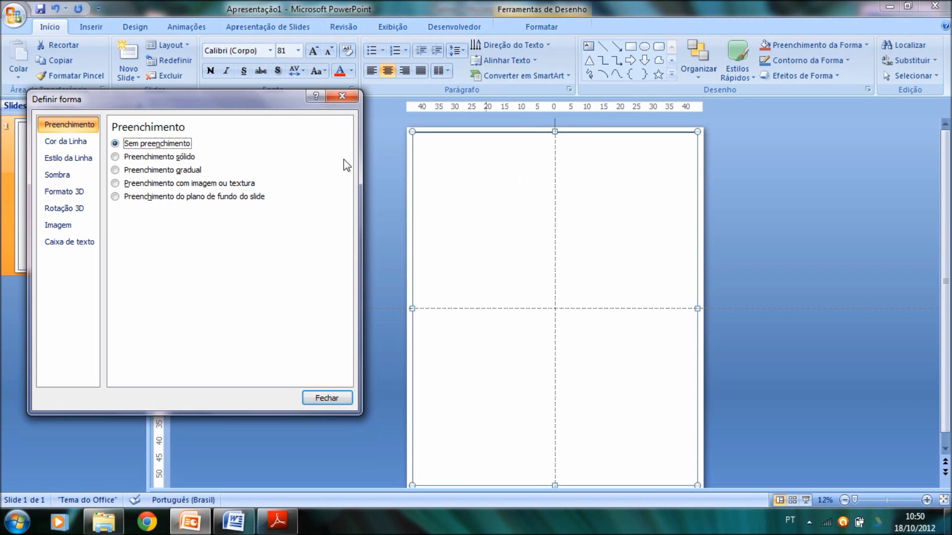
# Give the rectangle's solid outline a custom green colour, RGB 34, 150, 53.
pyautogui.click(65, 141)
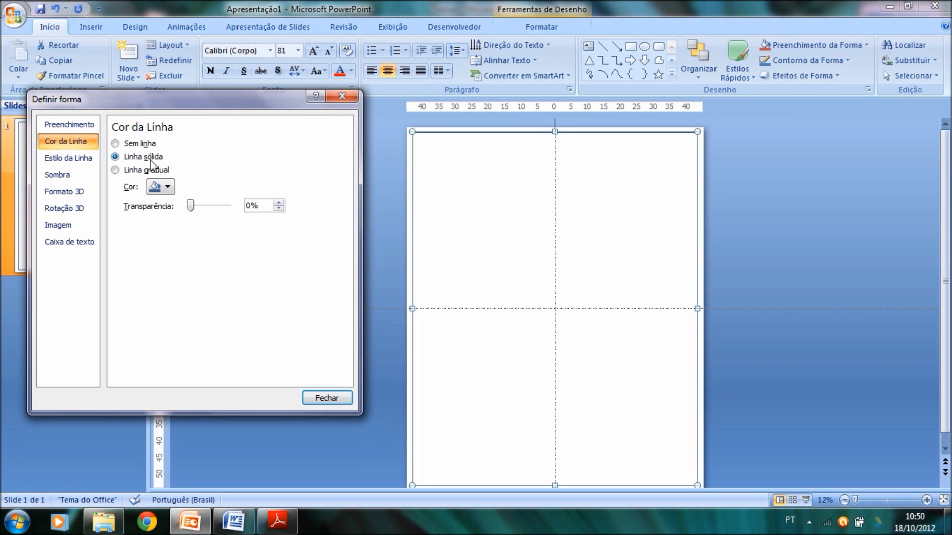
pyautogui.click(166, 187)
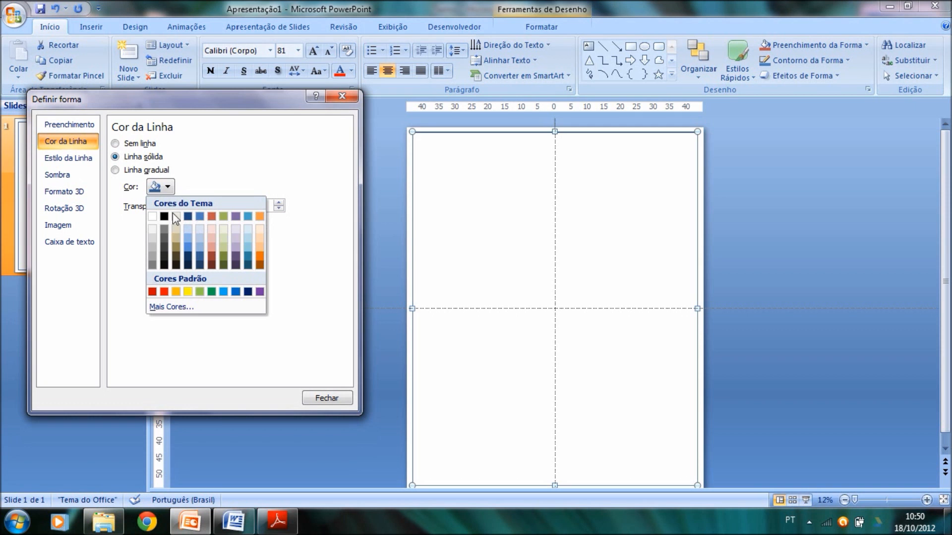
pyautogui.click(193, 308)
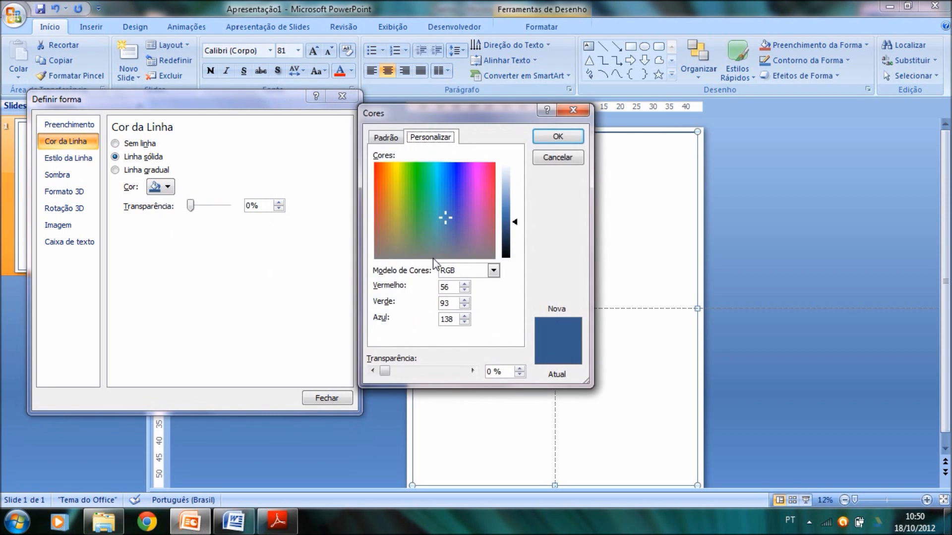
pyautogui.click(417, 198)
pyautogui.click(508, 225)
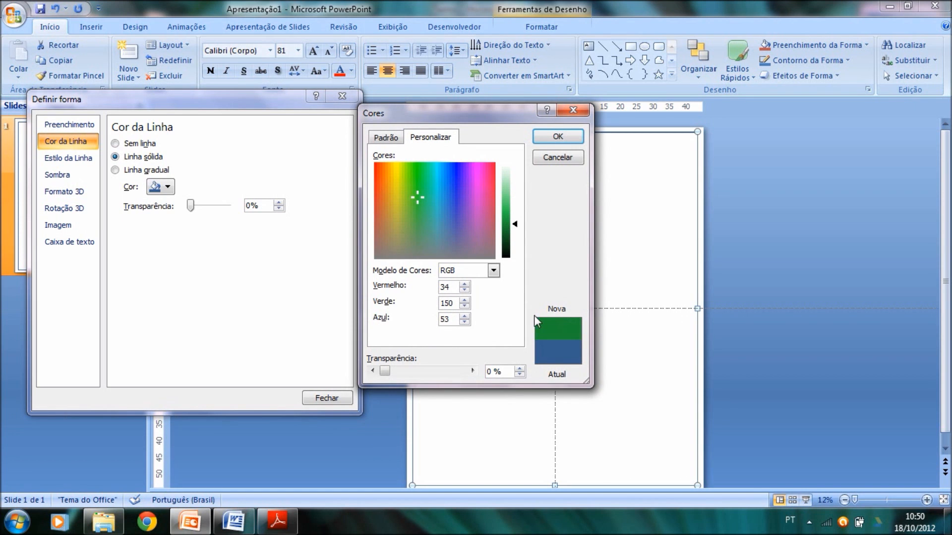
pyautogui.click(556, 137)
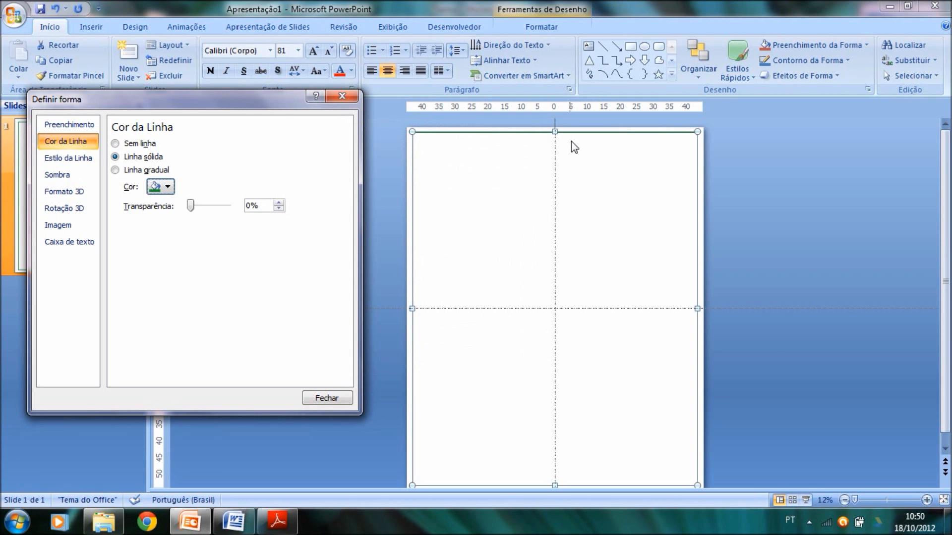
pyautogui.click(656, 204)
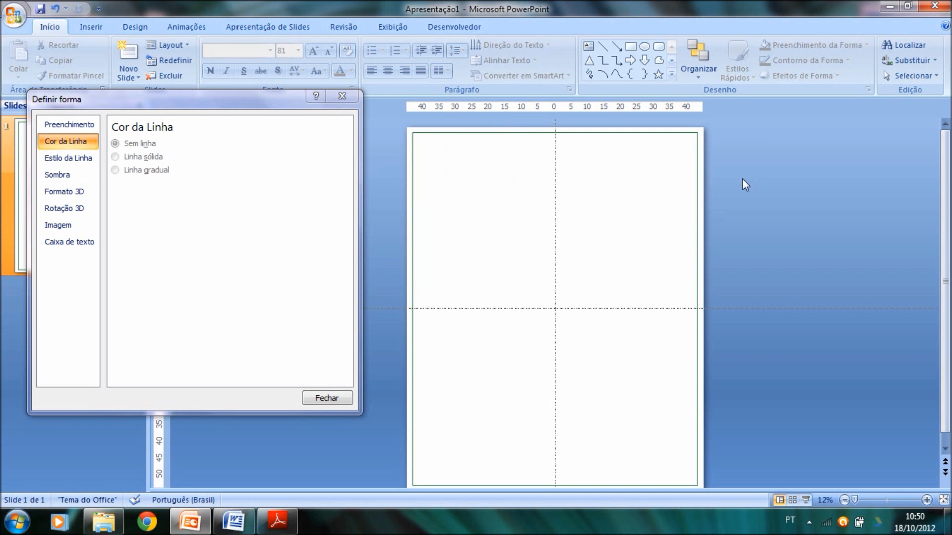
# Set the green border rectangle's outline width to 4 pt and finish formatting the shape.
pyautogui.click(82, 160)
pyautogui.click(491, 132)
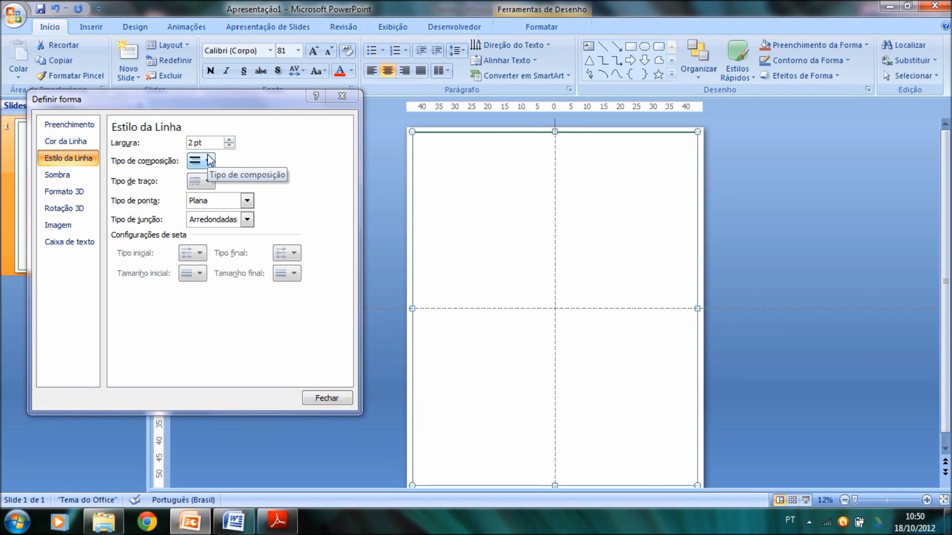
pyautogui.click(194, 142)
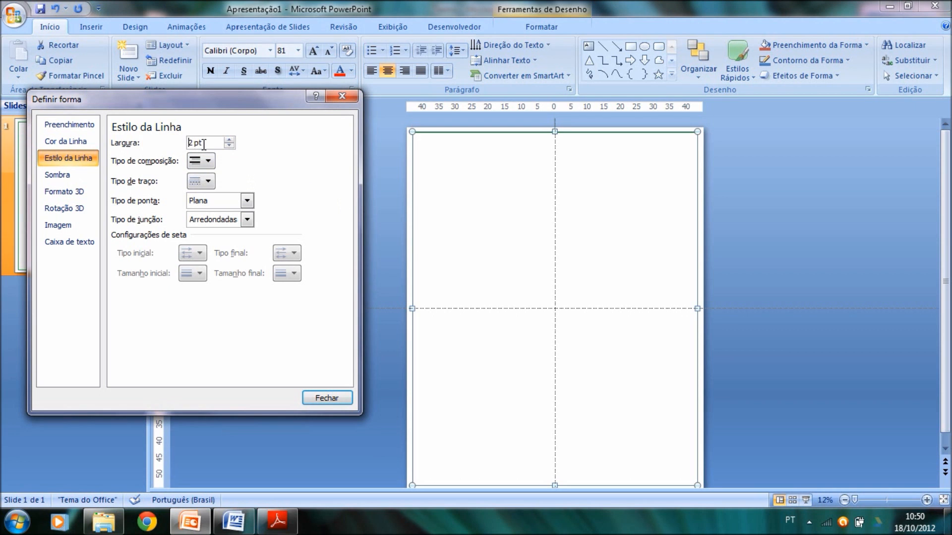
pyautogui.press('Delete')
pyautogui.press('Delete')
pyautogui.write('4')
pyautogui.click(68, 142)
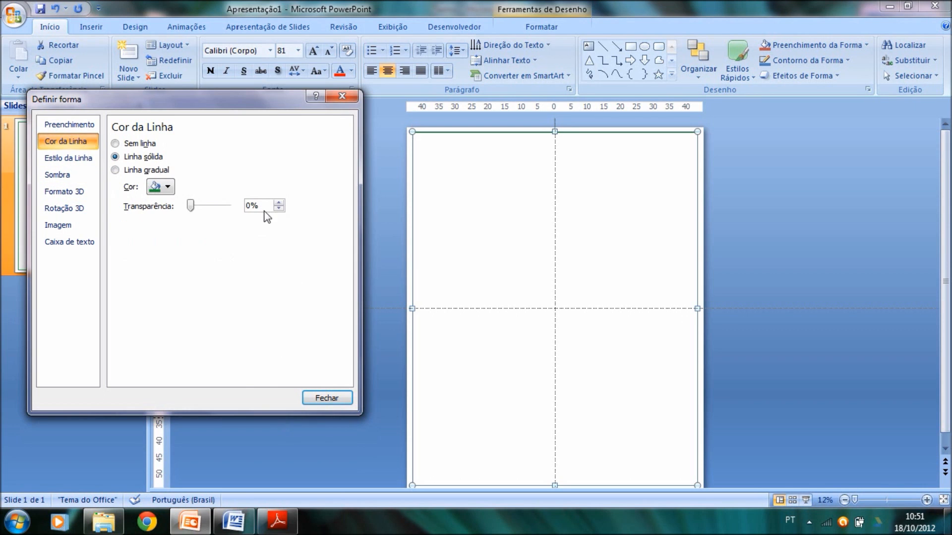
pyautogui.click(91, 160)
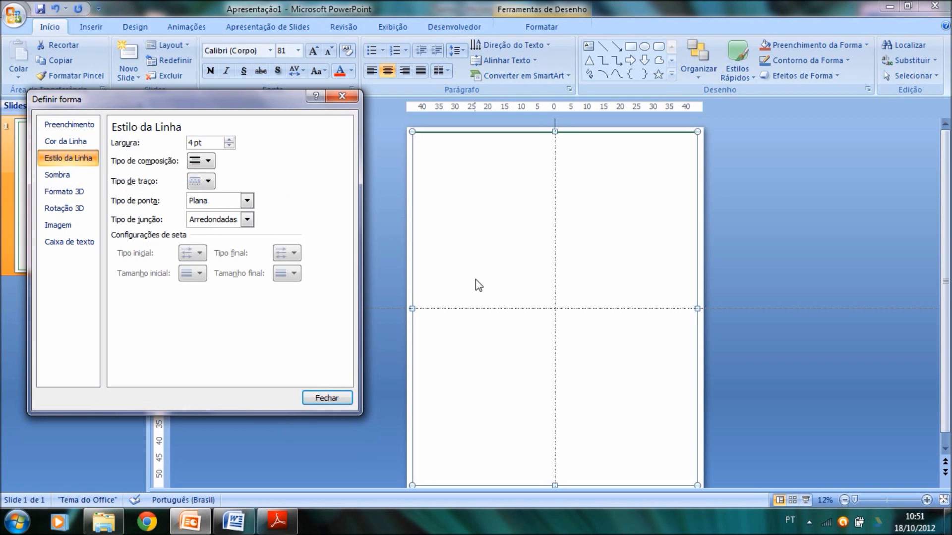
pyautogui.click(371, 263)
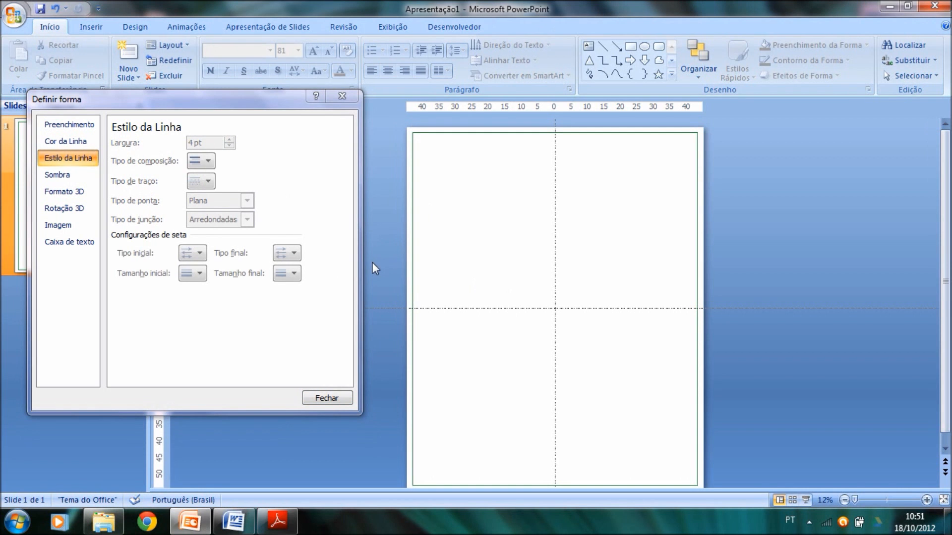
pyautogui.click(327, 398)
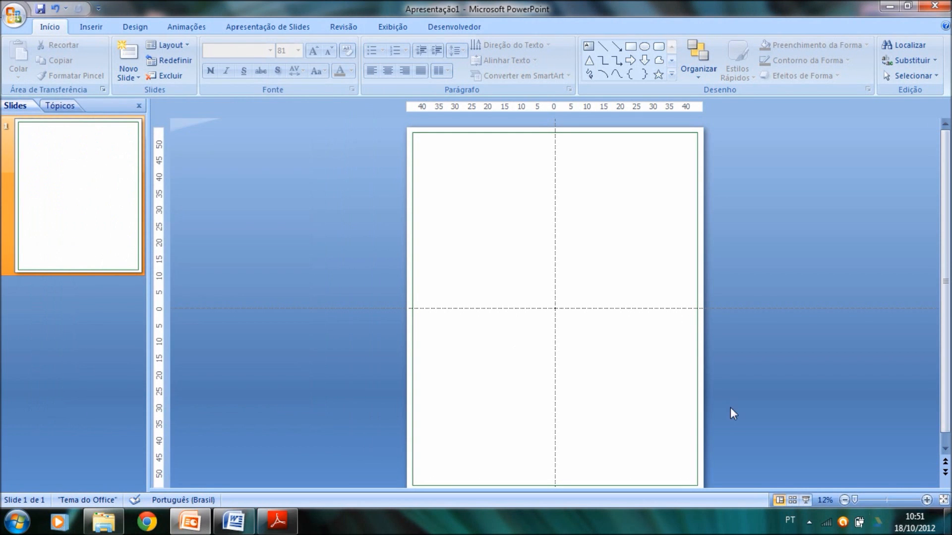
# Examine the border's thickness at the slide's edge at 100% zoom, then fit the whole slide in view.
pyautogui.click(887, 502)
pyautogui.moveTo(885, 502); pyautogui.dragTo(884, 501)
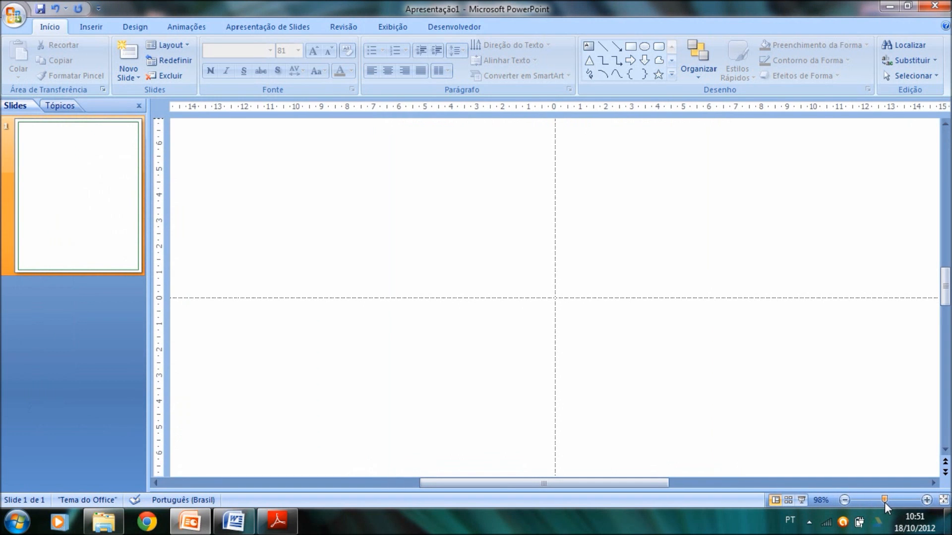
pyautogui.moveTo(640, 485); pyautogui.dragTo(373, 485)
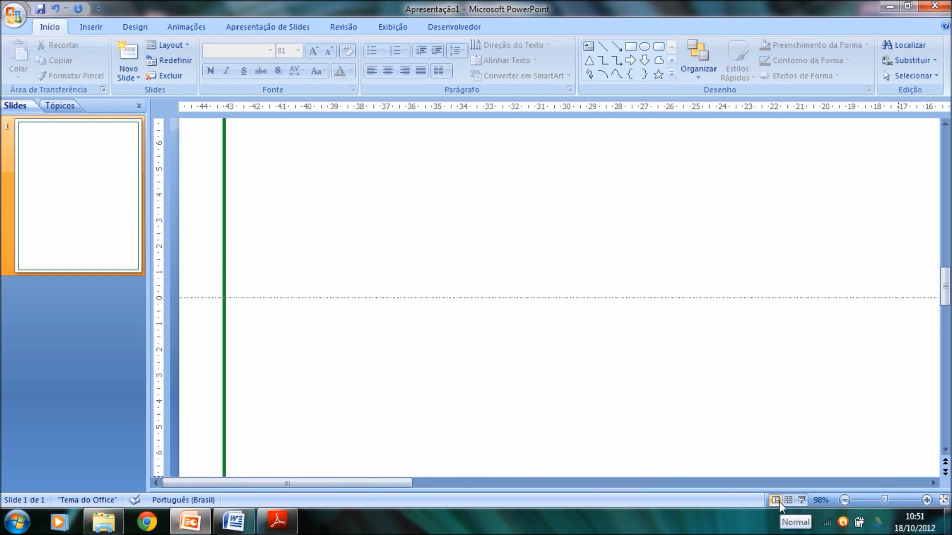
pyautogui.click(821, 499)
pyautogui.click(448, 258)
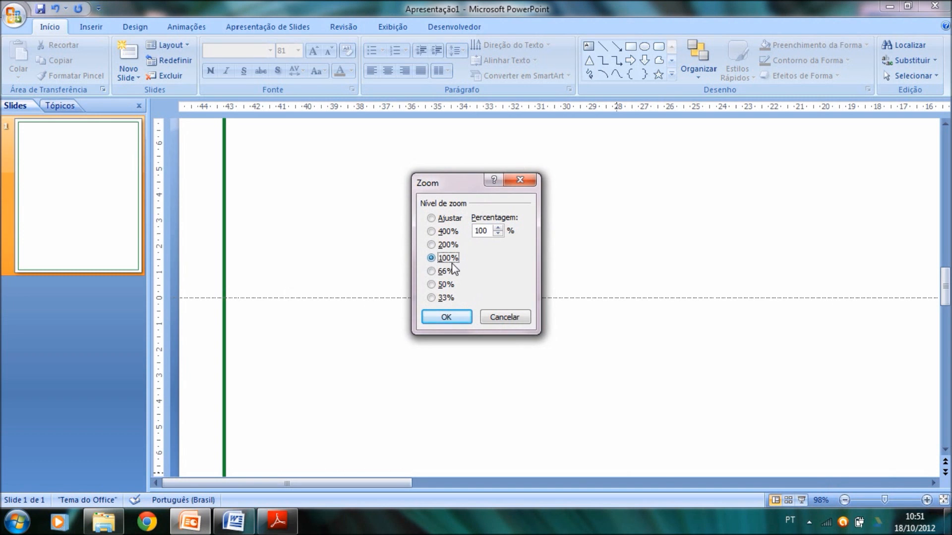
pyautogui.click(445, 316)
pyautogui.moveTo(462, 484); pyautogui.dragTo(123, 461)
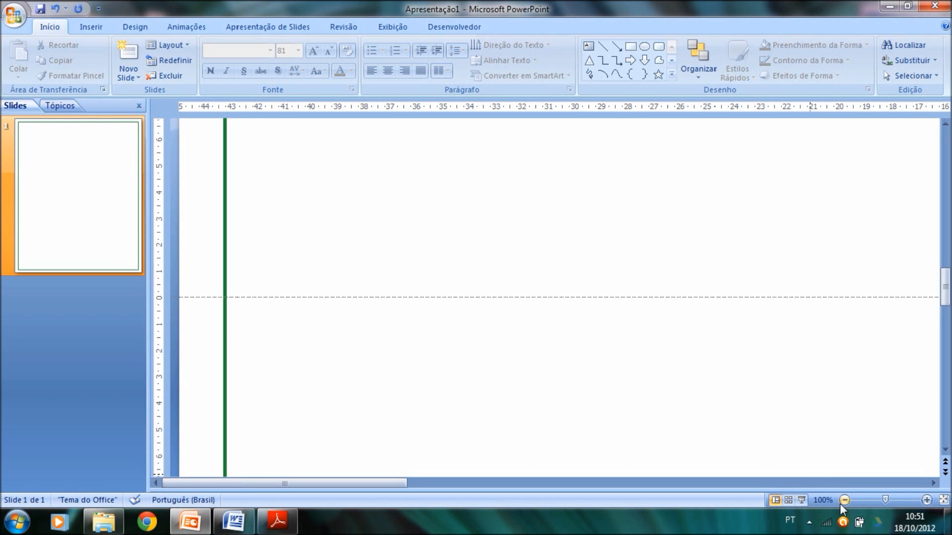
pyautogui.click(824, 500)
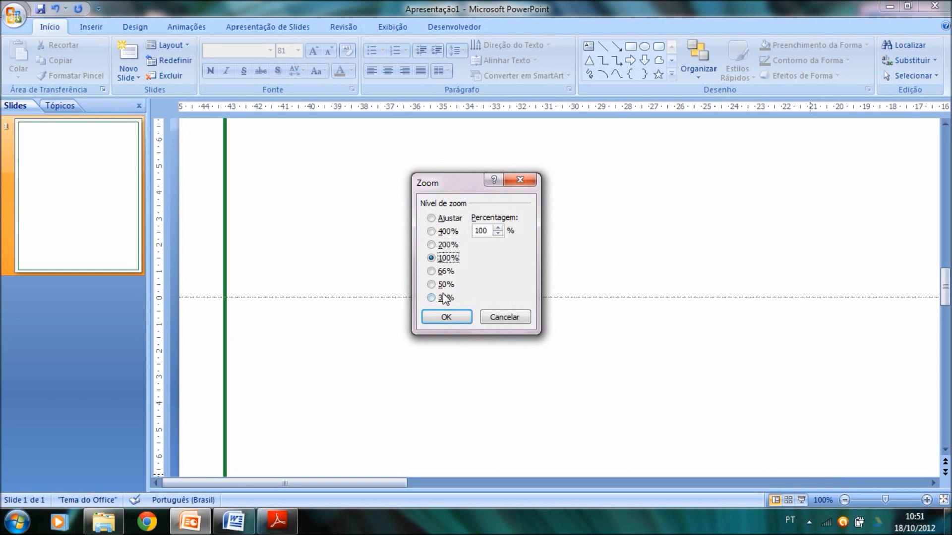
pyautogui.click(442, 219)
pyautogui.click(446, 317)
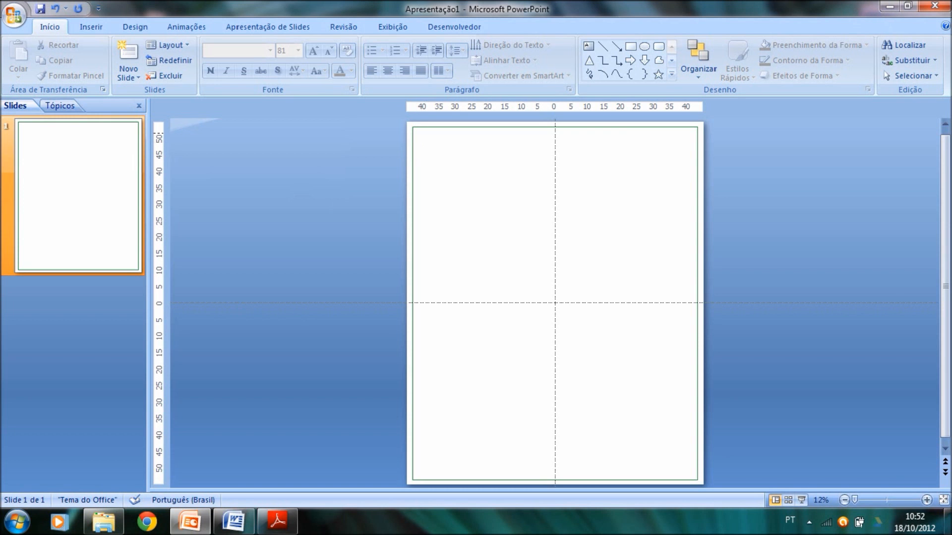
# Minimize the open windows and view the example poster "poster para conferencia.pdf" in Adobe Reader.
pyautogui.click(890, 7)
pyautogui.click(889, 7)
pyautogui.doubleClick(335, 150)
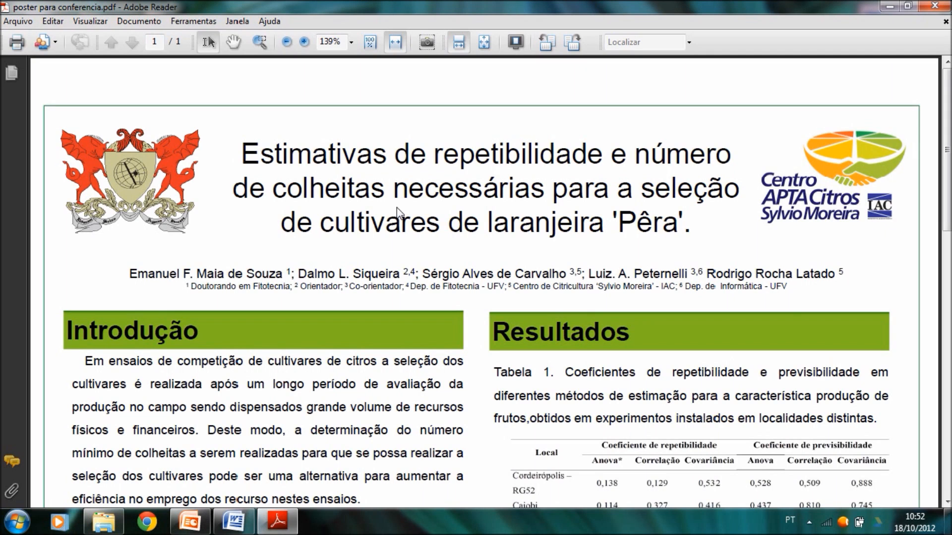